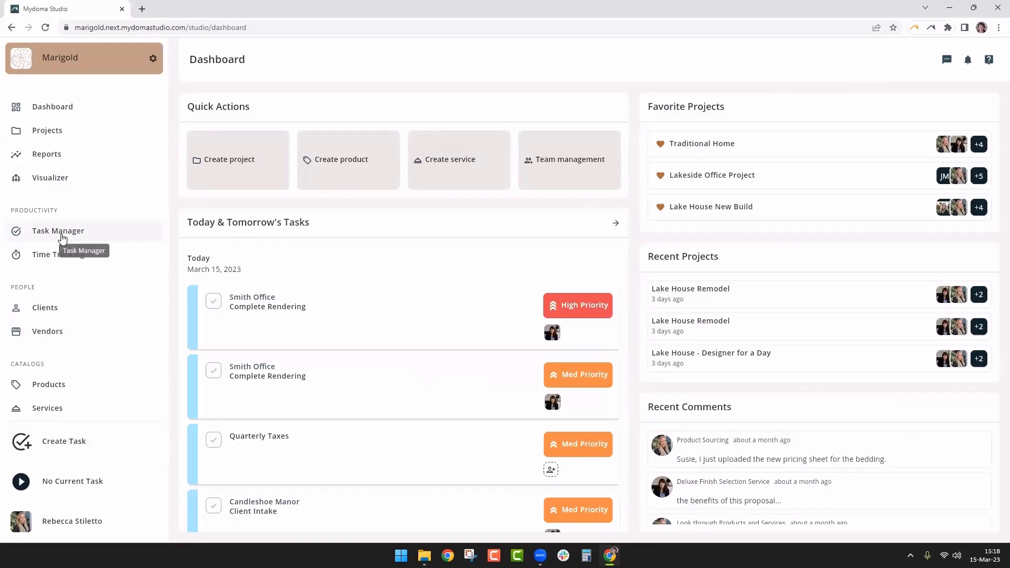
Step: Open the Task Manager and try collapsing and reopening its to do section and filter panel
{"action": "left_click", "coordinate": [62, 239]}
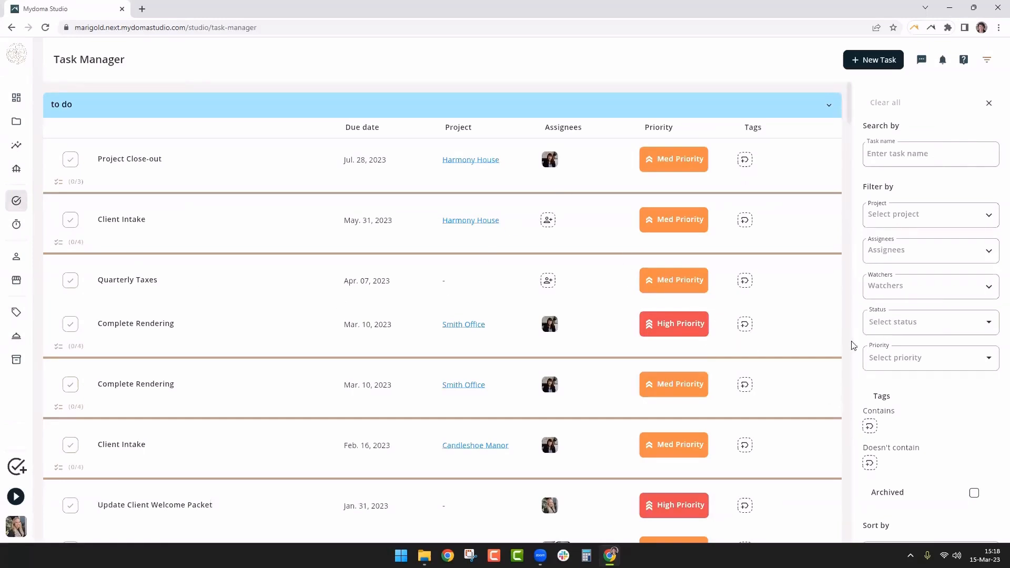
{"action": "left_click", "coordinate": [829, 106]}
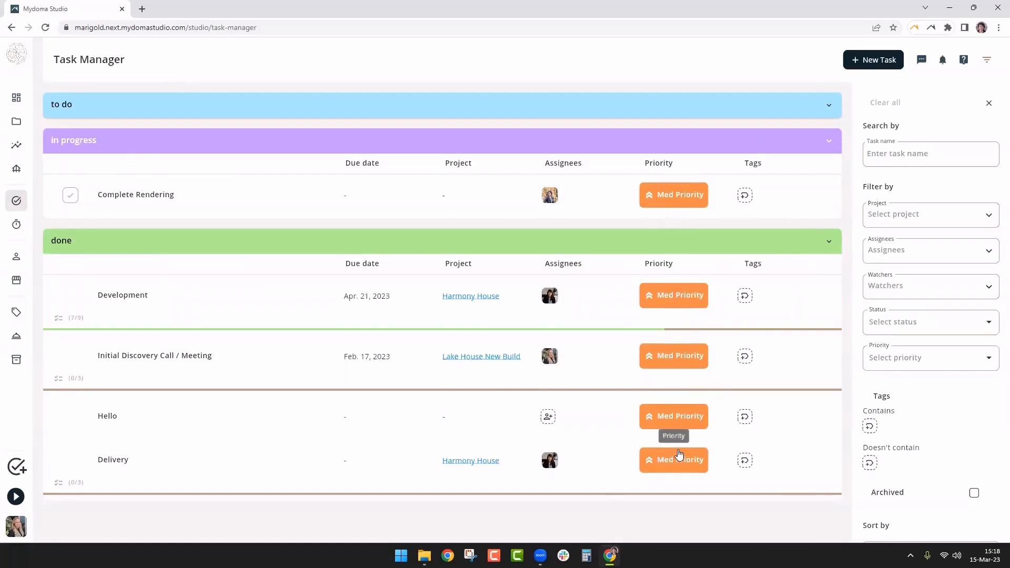
{"action": "left_click", "coordinate": [828, 108]}
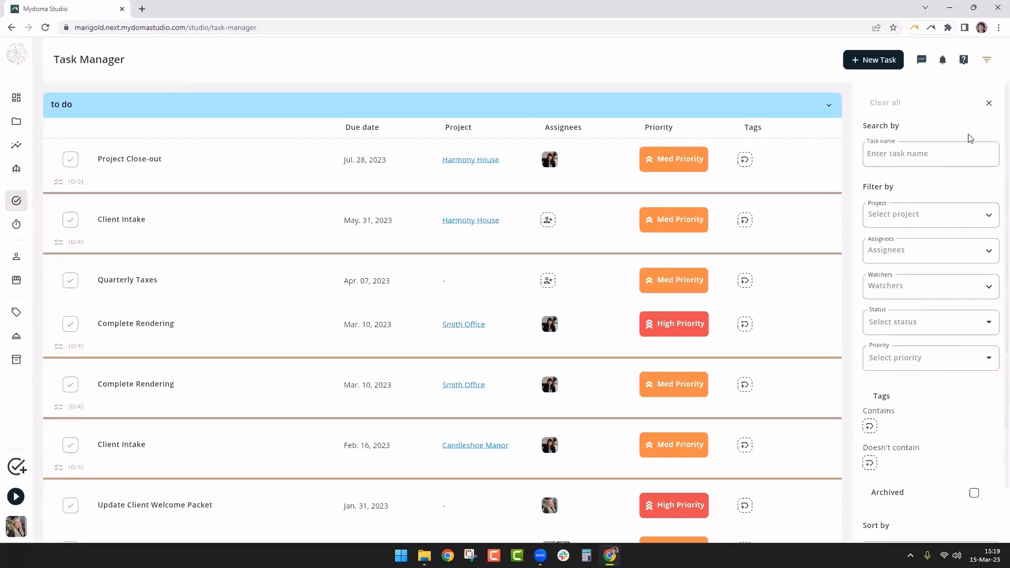
{"action": "left_click", "coordinate": [987, 60]}
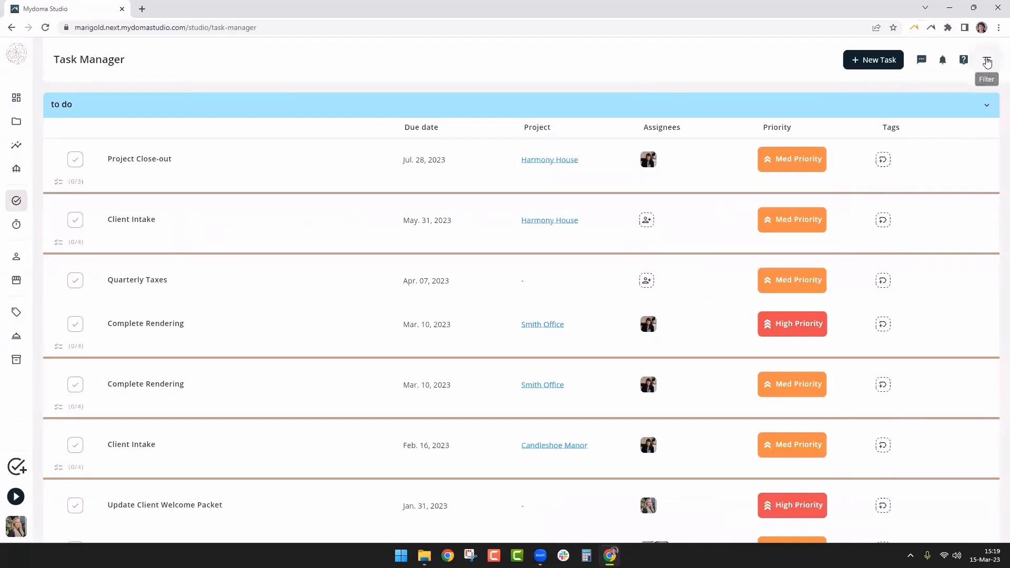
{"action": "left_click", "coordinate": [987, 66]}
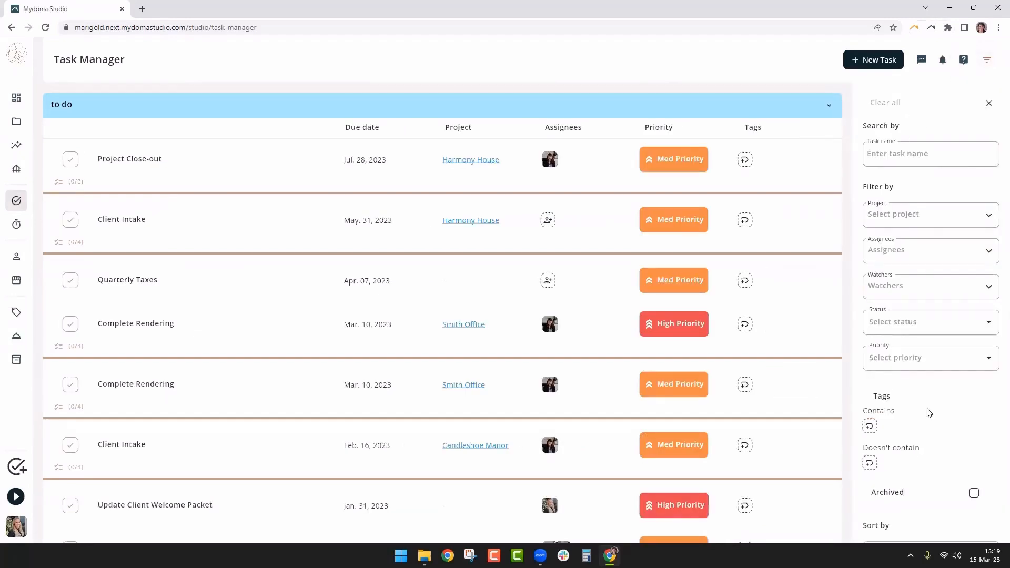
Step: Search the tasks by the name "client" and clear the search
{"action": "left_click", "coordinate": [908, 156]}
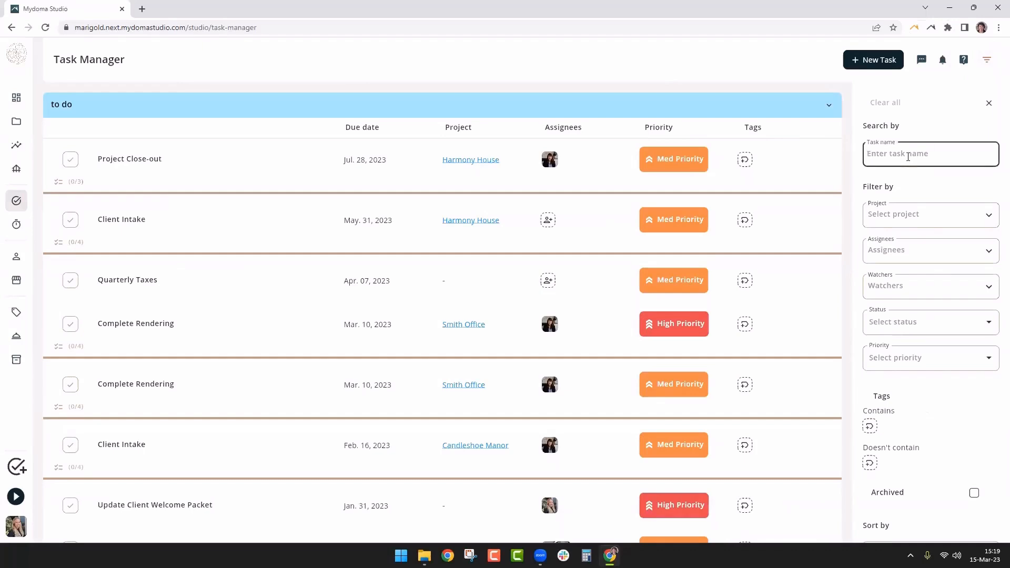
{"action": "type", "text": "client"}
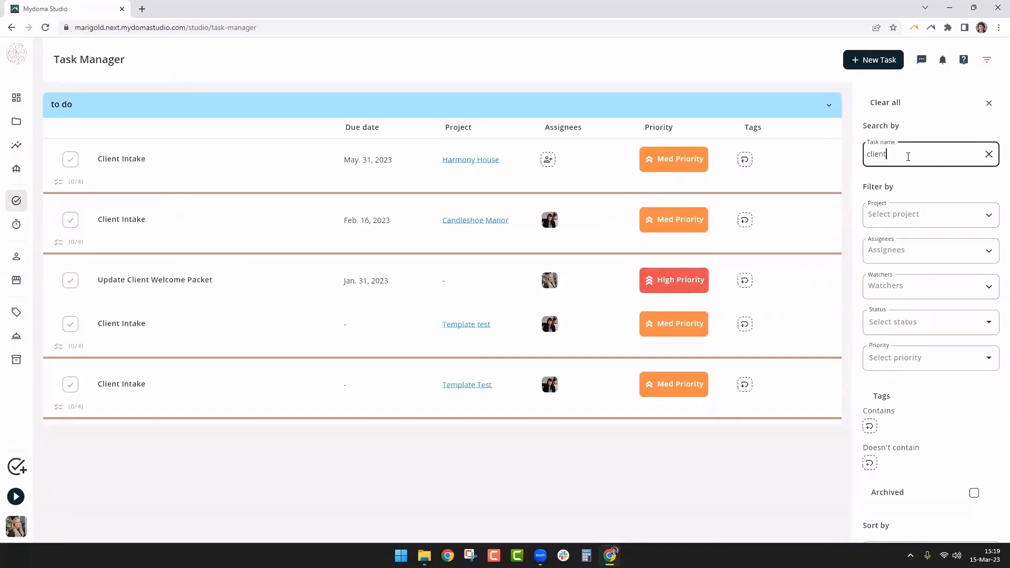
{"action": "left_click", "coordinate": [988, 154]}
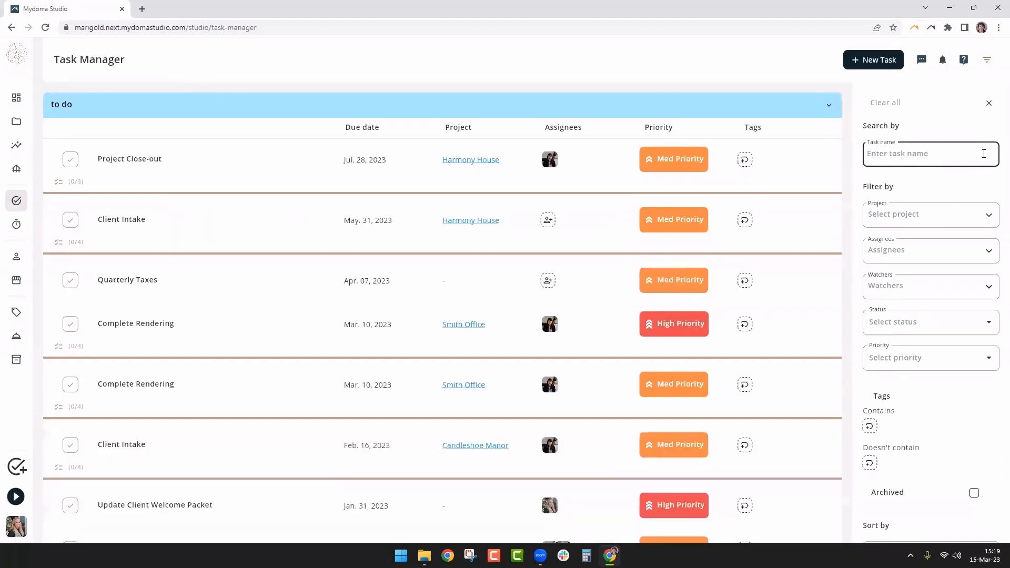
Step: Look through the available project and assignee filter options without applying any
{"action": "left_click", "coordinate": [903, 223]}
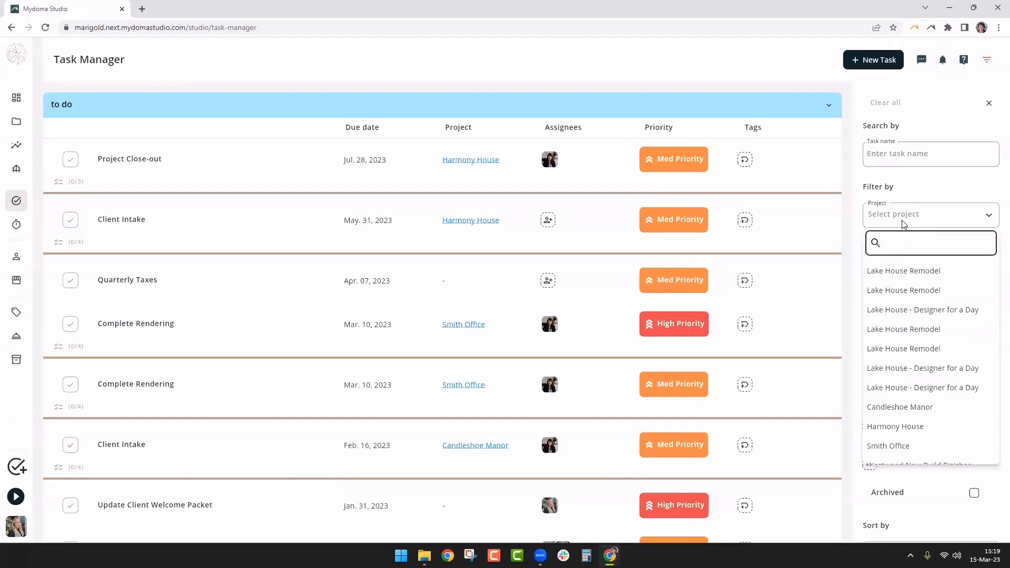
{"action": "left_click", "coordinate": [928, 191]}
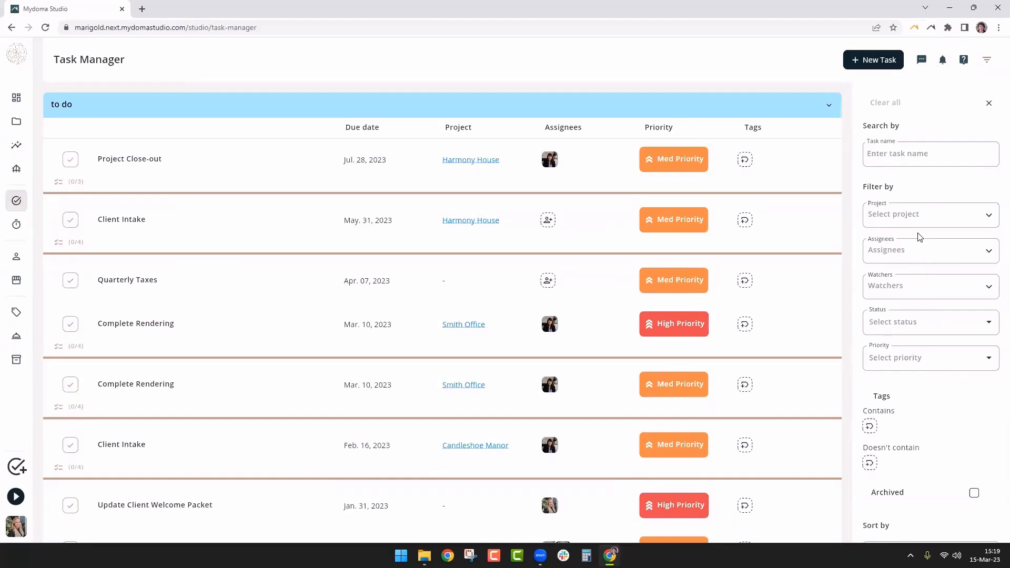
{"action": "left_click", "coordinate": [915, 253]}
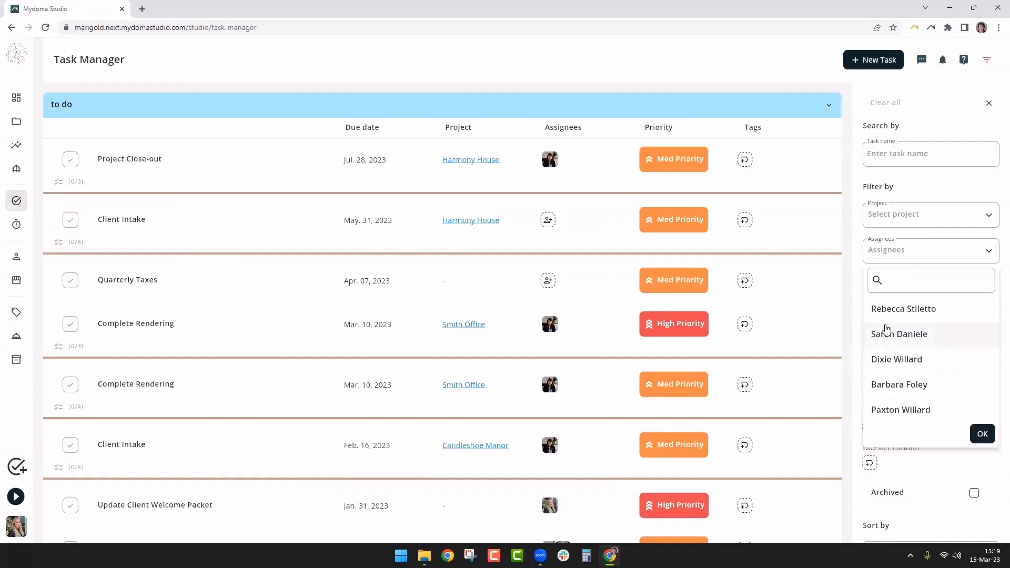
{"action": "left_click", "coordinate": [929, 236]}
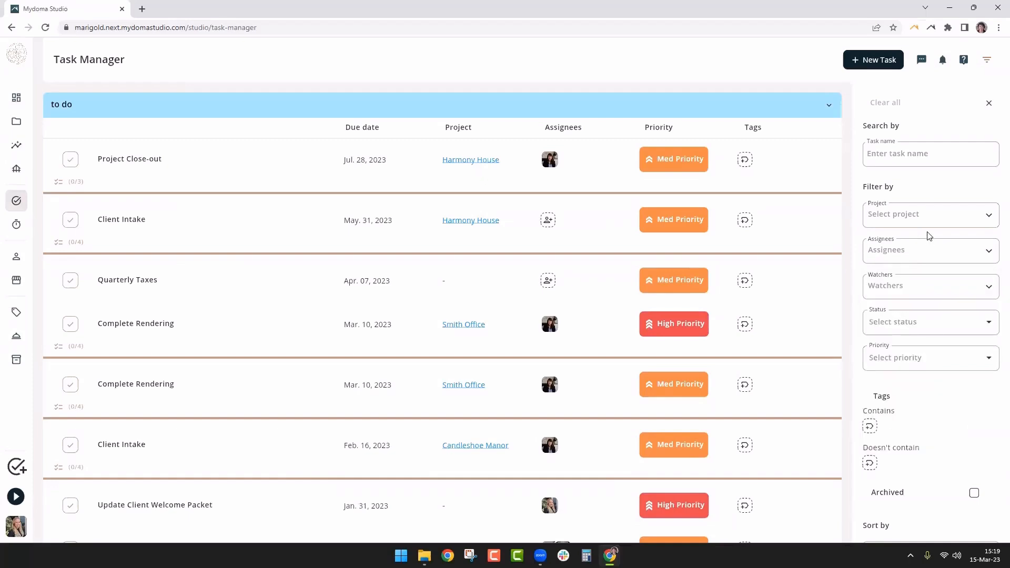
Step: Filter the tasks by the third listed team member as watcher and clear that filter
{"action": "left_click", "coordinate": [903, 289]}
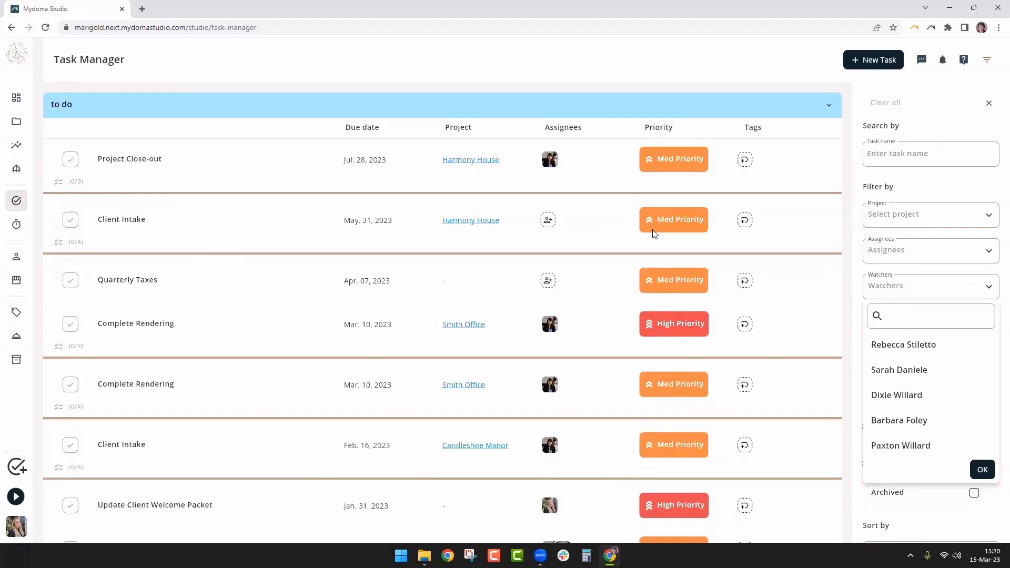
{"action": "left_click", "coordinate": [918, 314]}
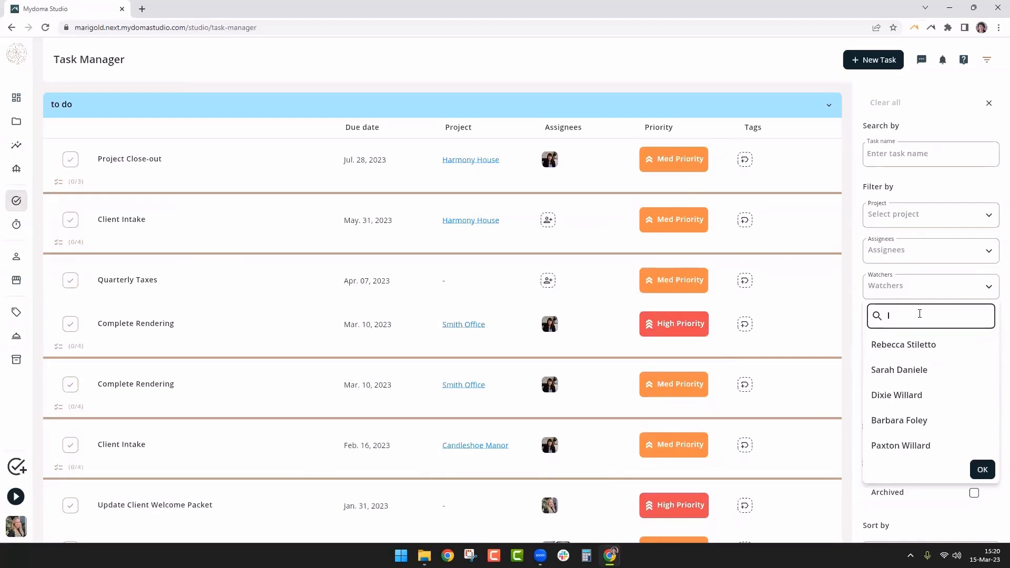
{"action": "left_click", "coordinate": [903, 399]}
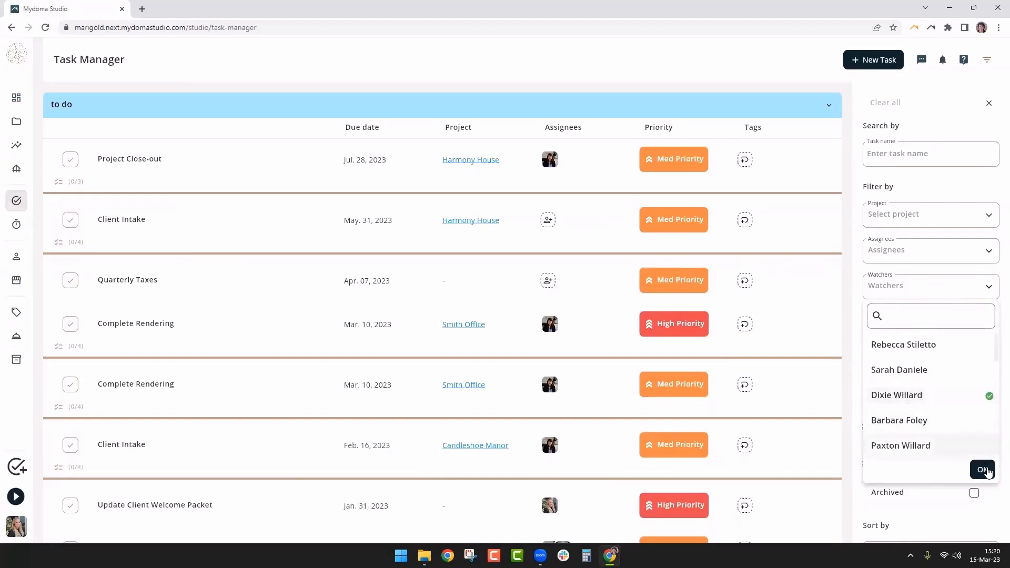
{"action": "left_click", "coordinate": [983, 470]}
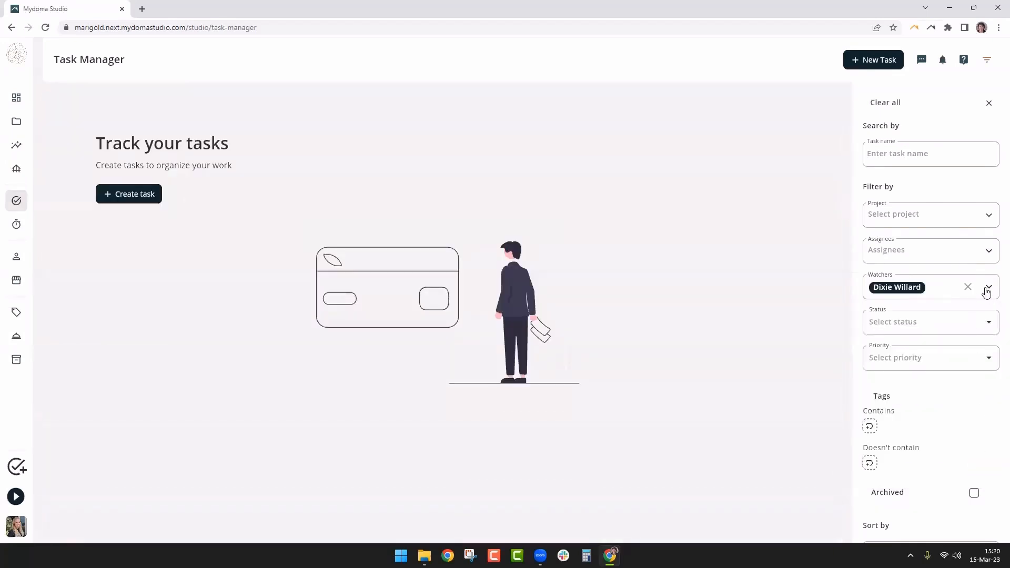
{"action": "left_click", "coordinate": [968, 288]}
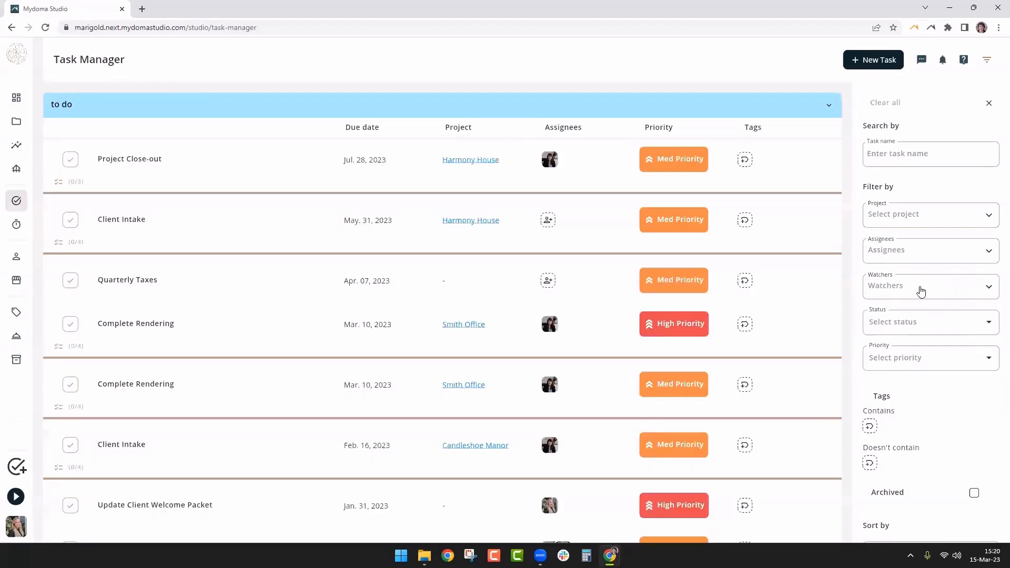
Step: Filter the tasks by the first listed team member as watcher, review the task list and clear the filter
{"action": "left_click", "coordinate": [920, 292]}
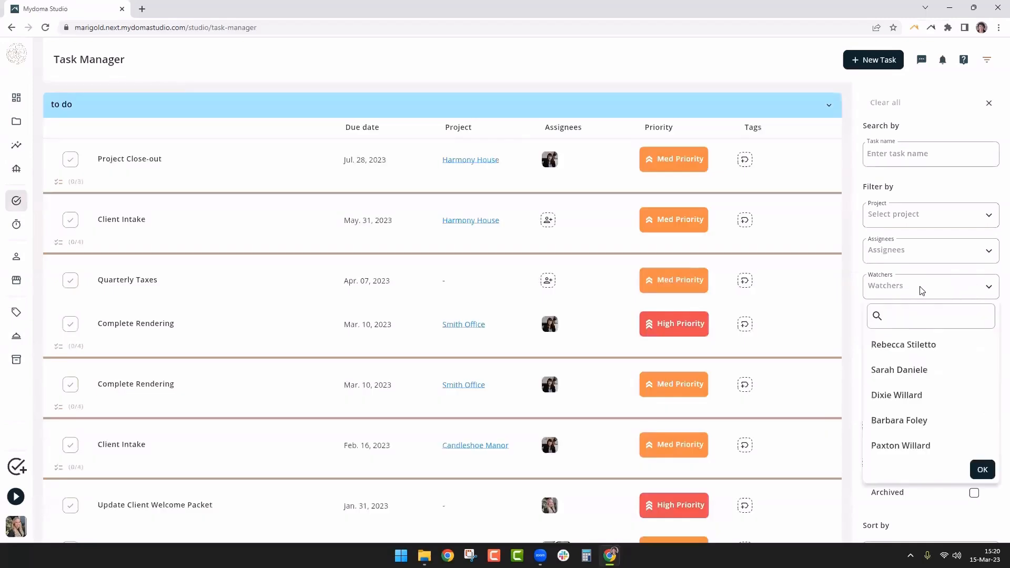
{"action": "left_click", "coordinate": [888, 348]}
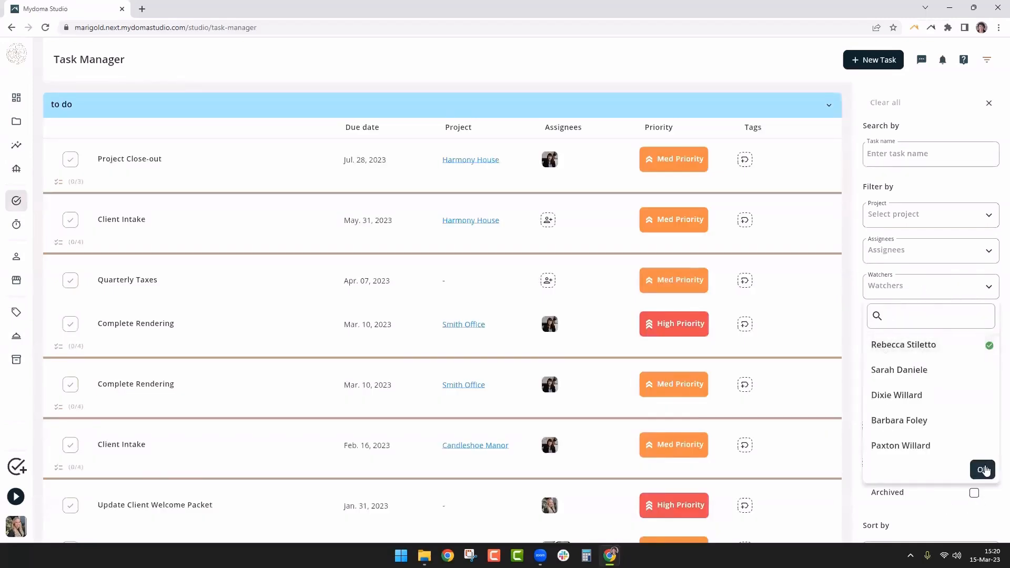
{"action": "left_click", "coordinate": [982, 469]}
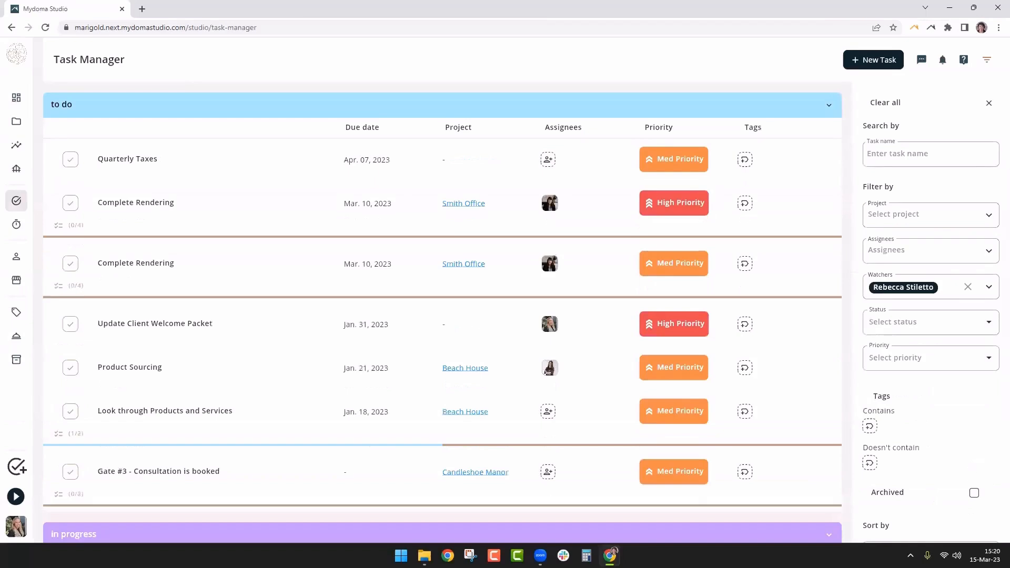
{"action": "scroll", "coordinate": [448, 421], "scroll_direction": "down", "scroll_amount": 3}
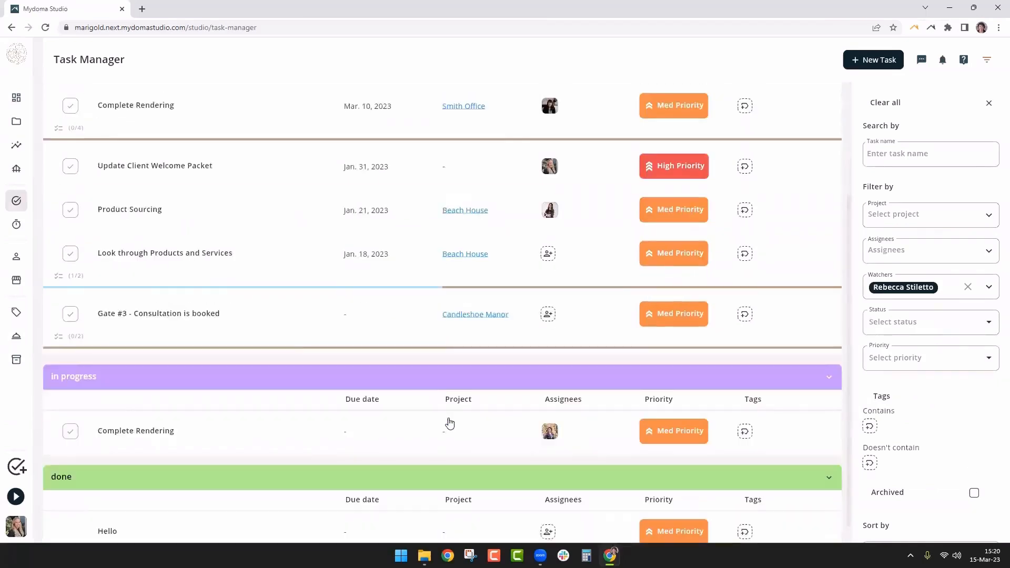
{"action": "scroll", "coordinate": [456, 447], "scroll_direction": "up", "scroll_amount": 3}
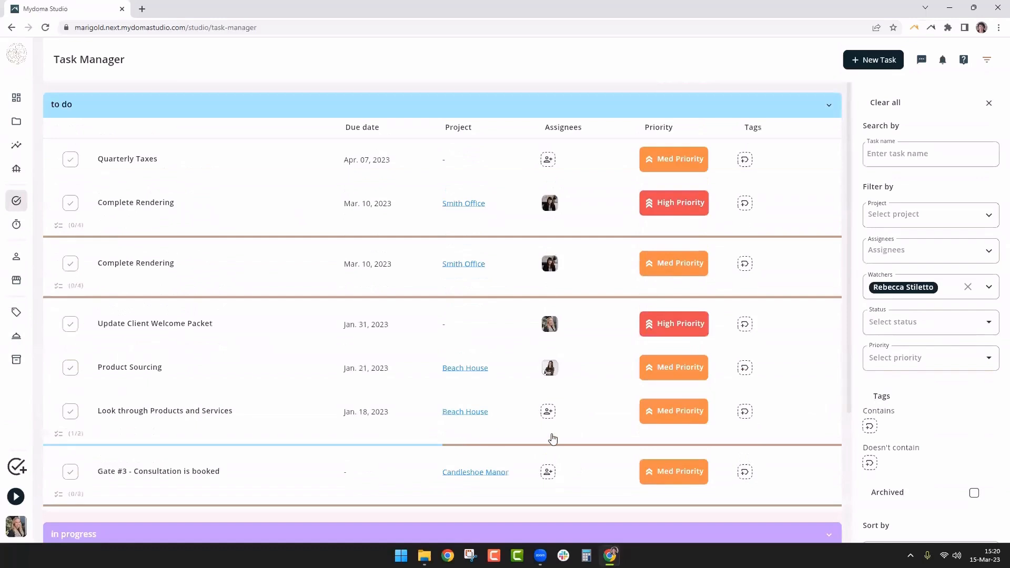
{"action": "left_click", "coordinate": [967, 289]}
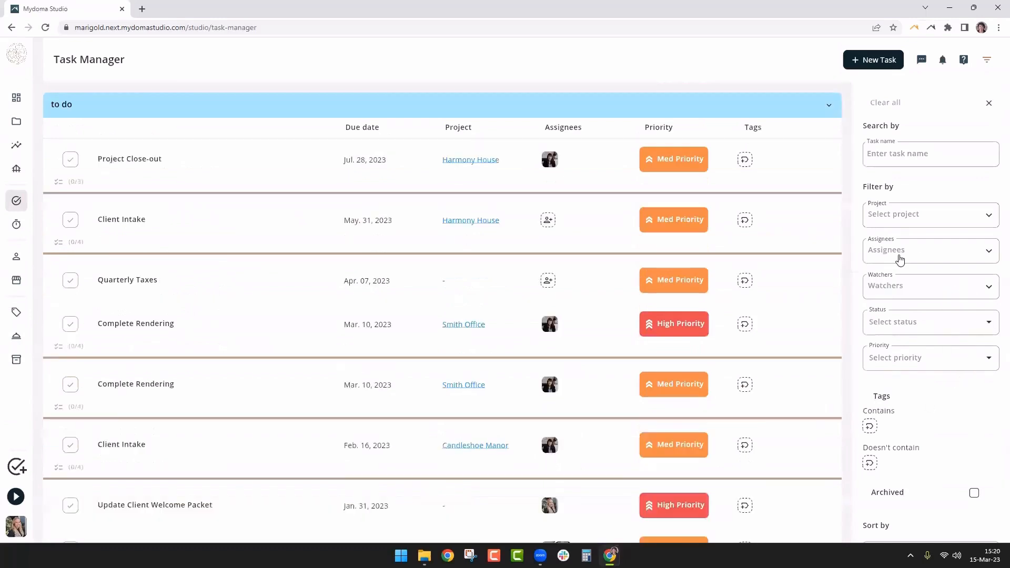
Step: Filter the tasks by the second listed team member as assignee, review the task list and clear the filter
{"action": "left_click", "coordinate": [901, 256]}
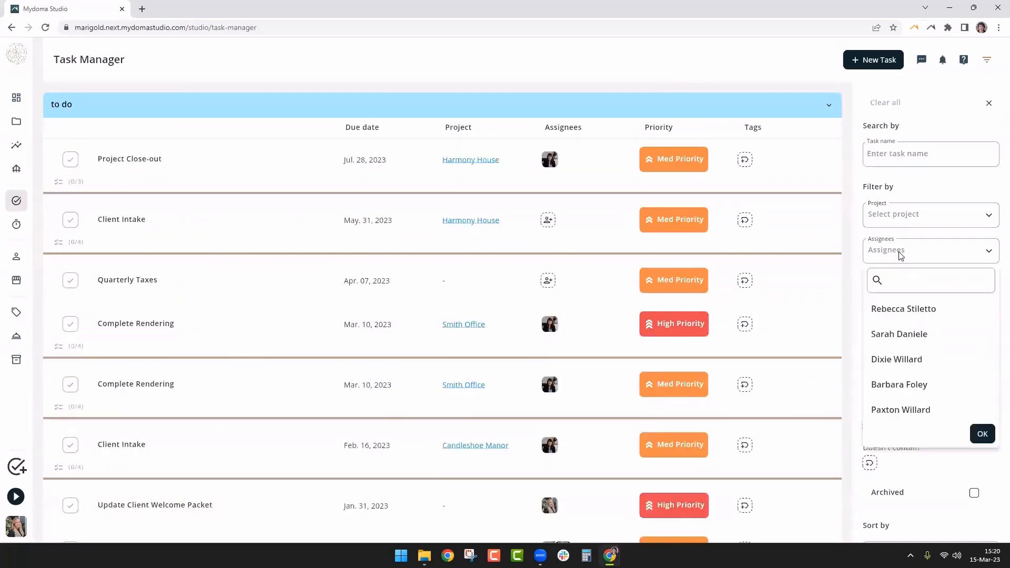
{"action": "left_click", "coordinate": [901, 337]}
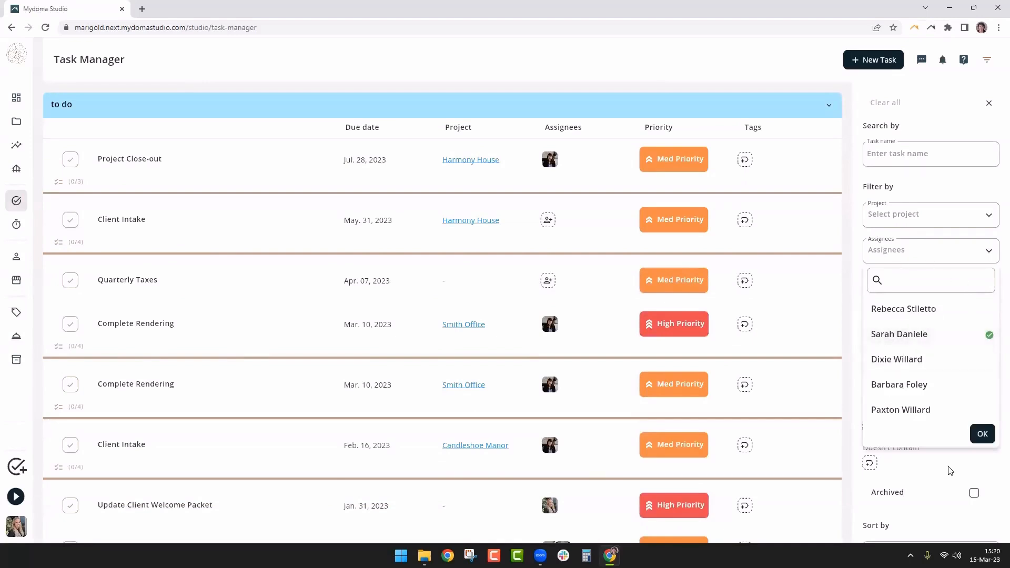
{"action": "left_click", "coordinate": [957, 527]}
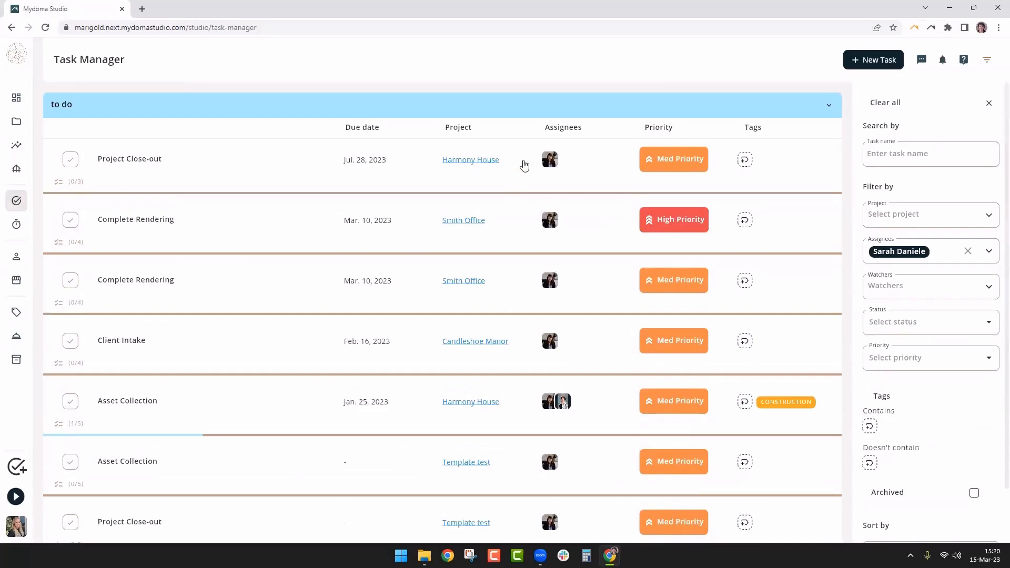
{"action": "scroll", "coordinate": [551, 449], "scroll_direction": "down", "scroll_amount": 3}
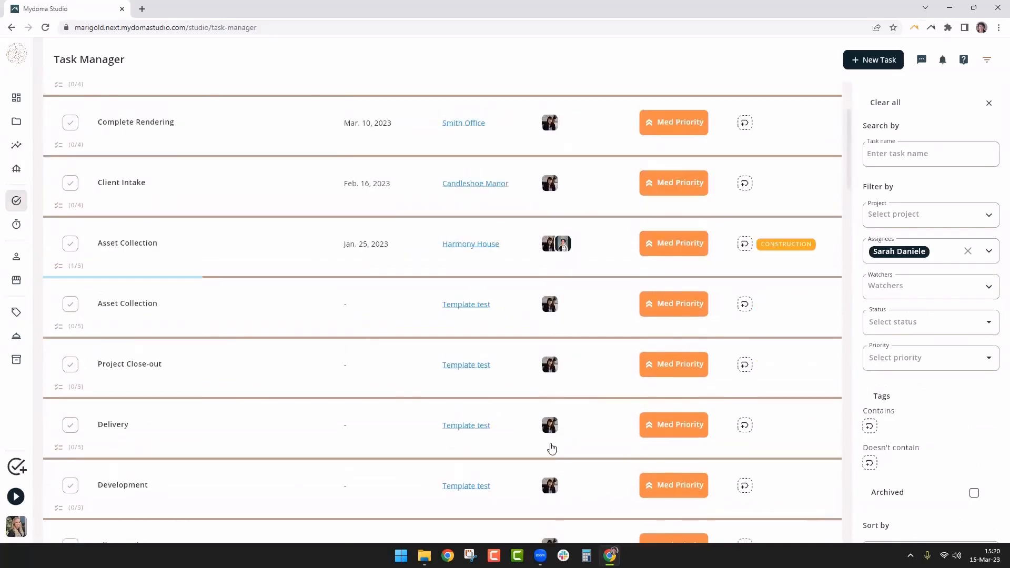
{"action": "scroll", "coordinate": [547, 449], "scroll_direction": "down", "scroll_amount": 3}
{"action": "scroll", "coordinate": [555, 426], "scroll_direction": "up", "scroll_amount": 2}
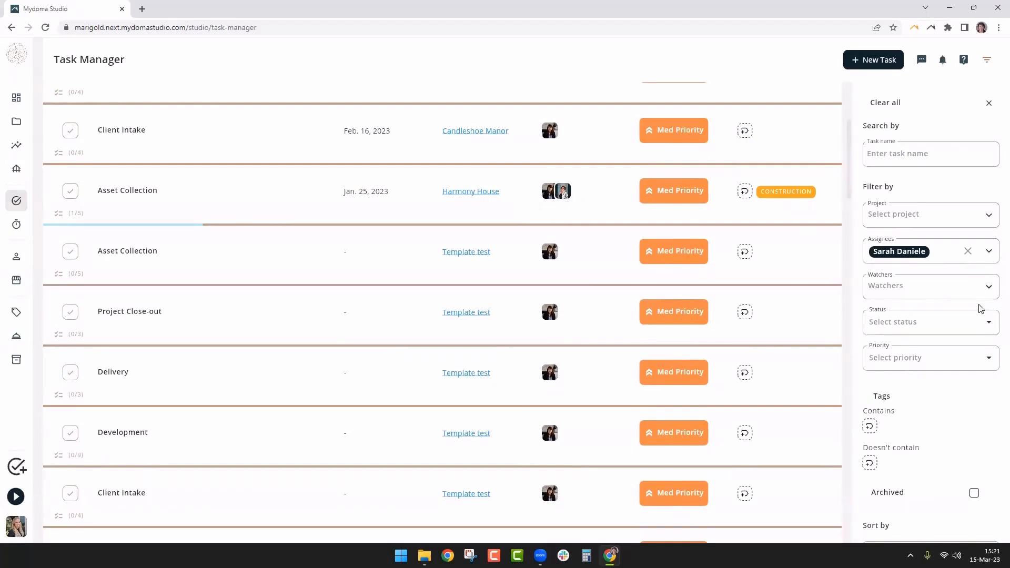
{"action": "left_click", "coordinate": [968, 252]}
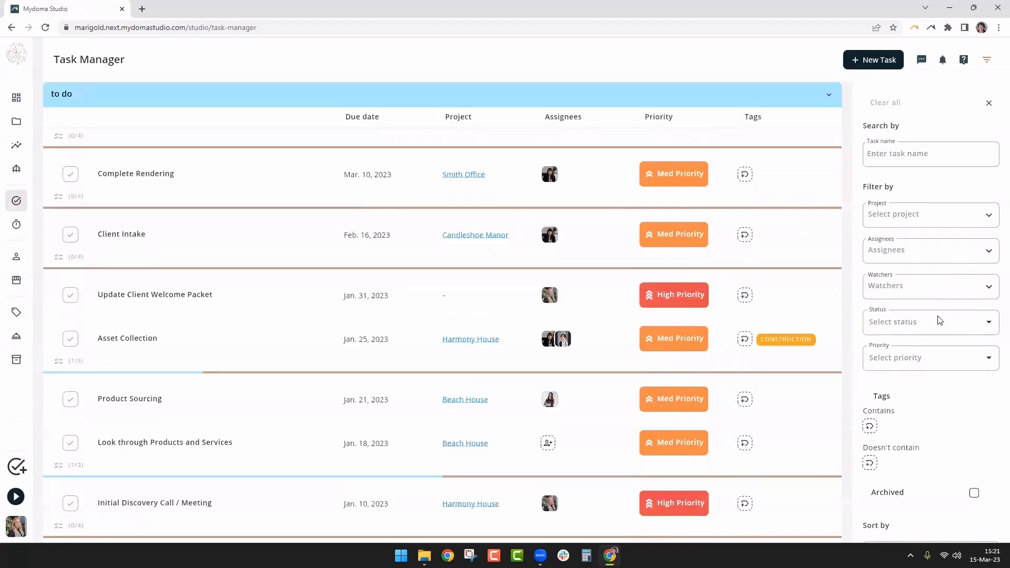
Step: Look through the status and priority filter options without applying any
{"action": "left_click", "coordinate": [935, 331]}
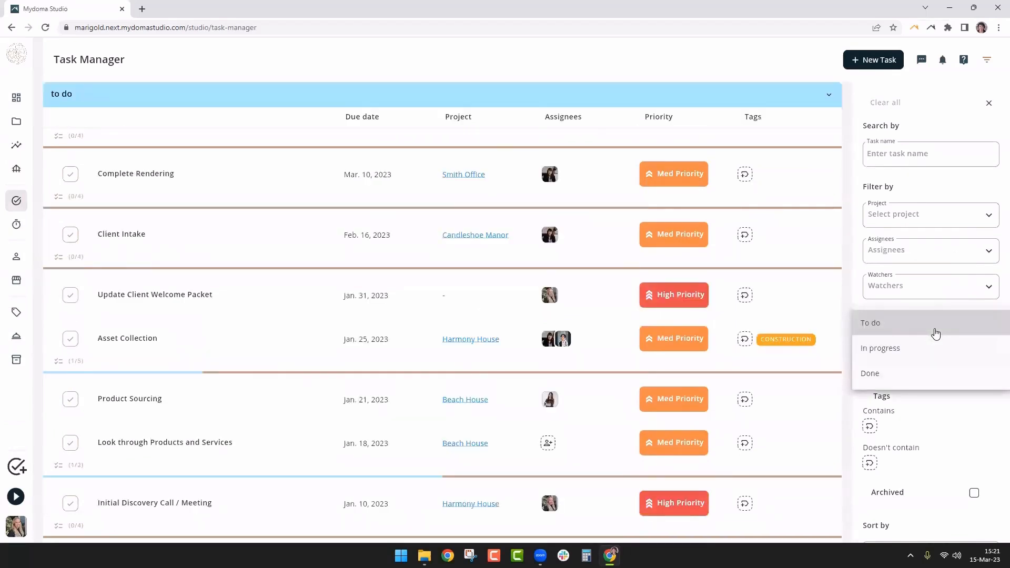
{"action": "left_click", "coordinate": [983, 406]}
{"action": "left_click", "coordinate": [915, 358]}
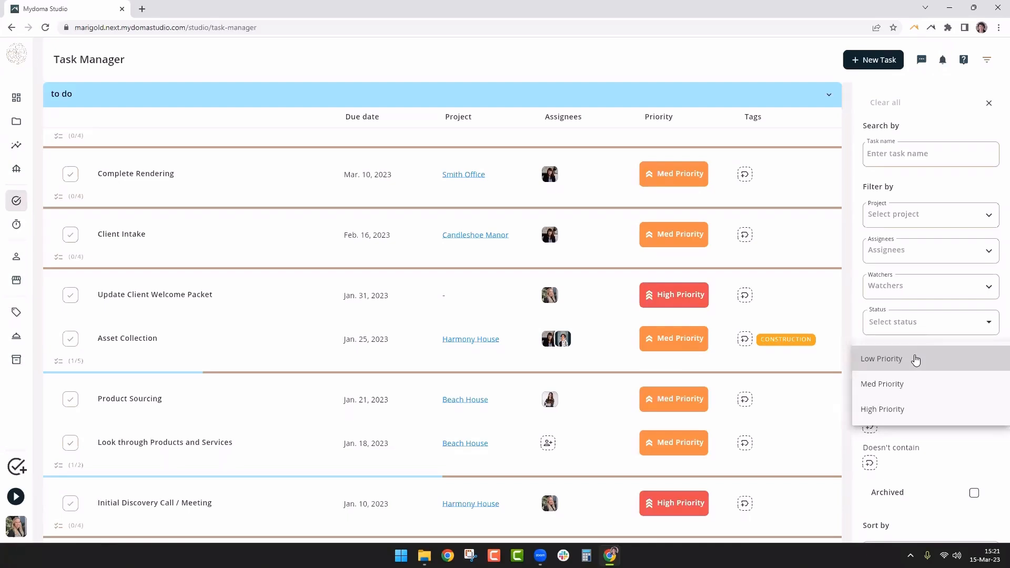
{"action": "left_click", "coordinate": [861, 339]}
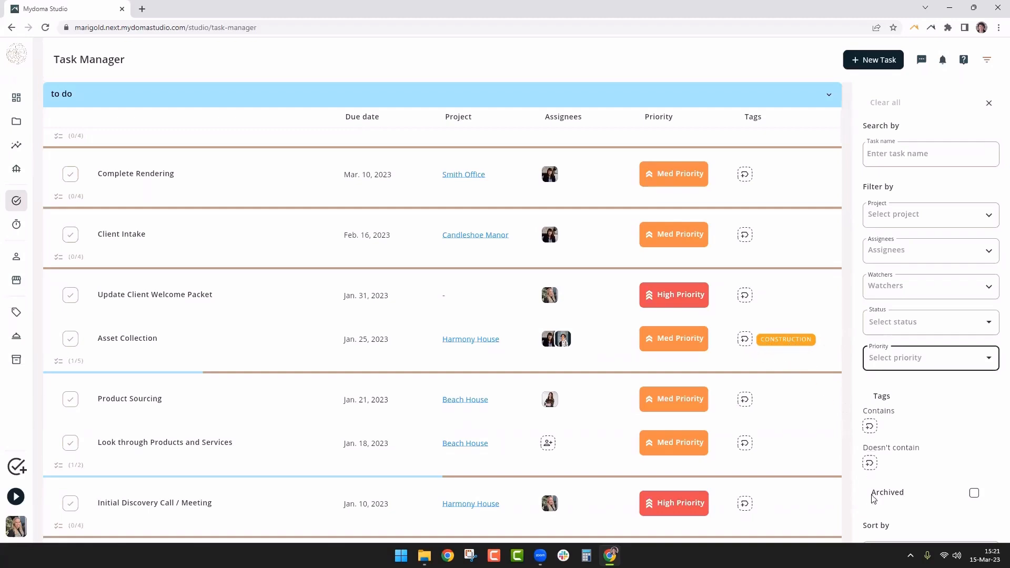
Step: Filter the tasks to those containing the CONSTRUCTION tag, finding the tag by searching for "con"
{"action": "left_click", "coordinate": [871, 429]}
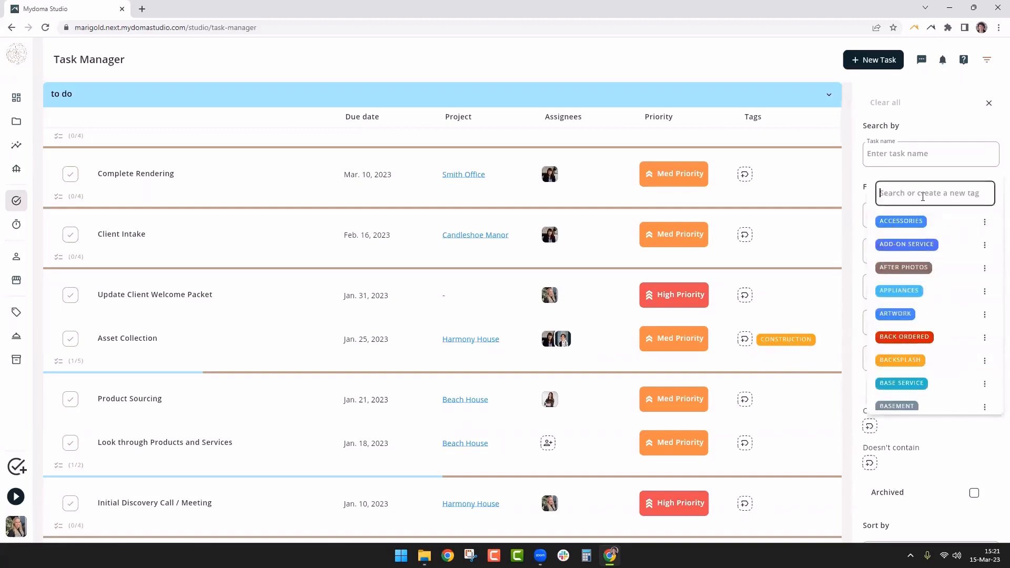
{"action": "type", "text": "con"}
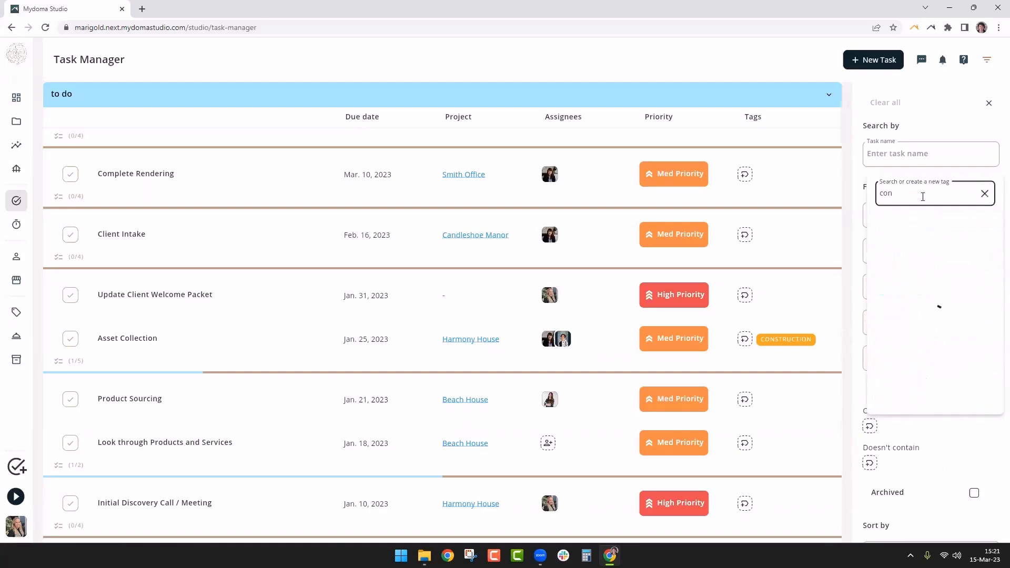
{"action": "left_click", "coordinate": [915, 227]}
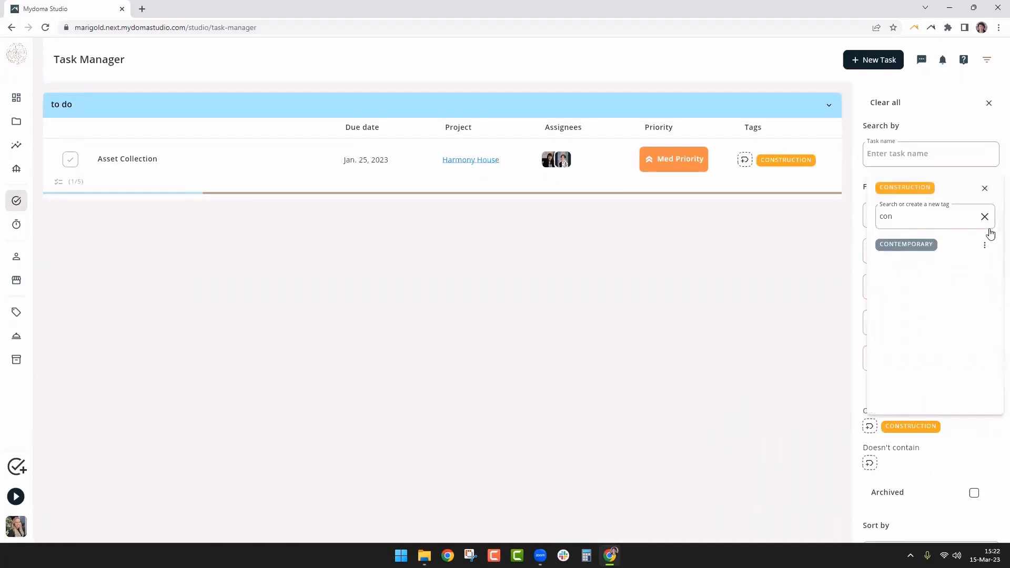
Step: Remove the CONSTRUCTION tag filter from the tasks and close the tag list
{"action": "left_click", "coordinate": [985, 188]}
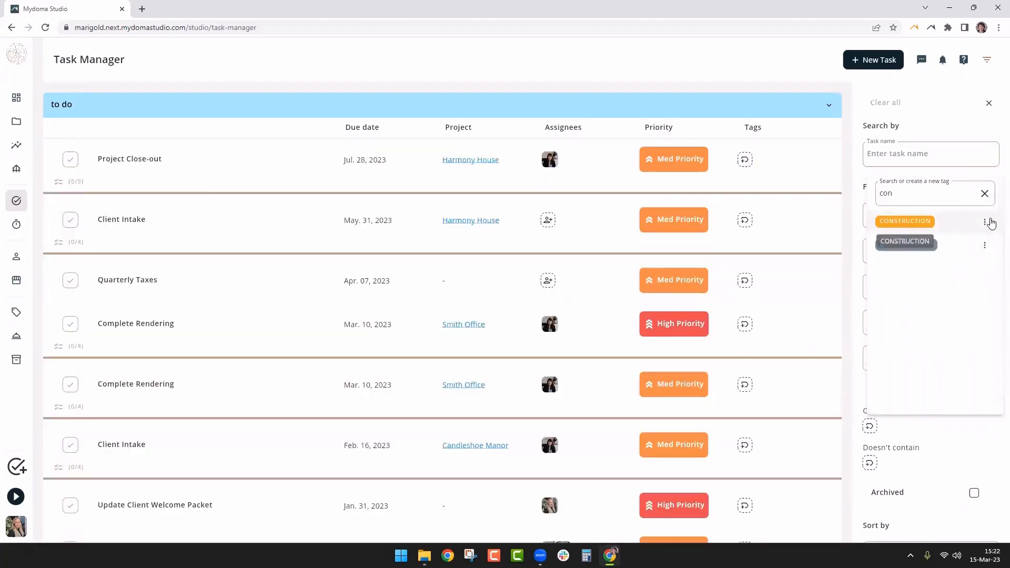
{"action": "left_click", "coordinate": [927, 454]}
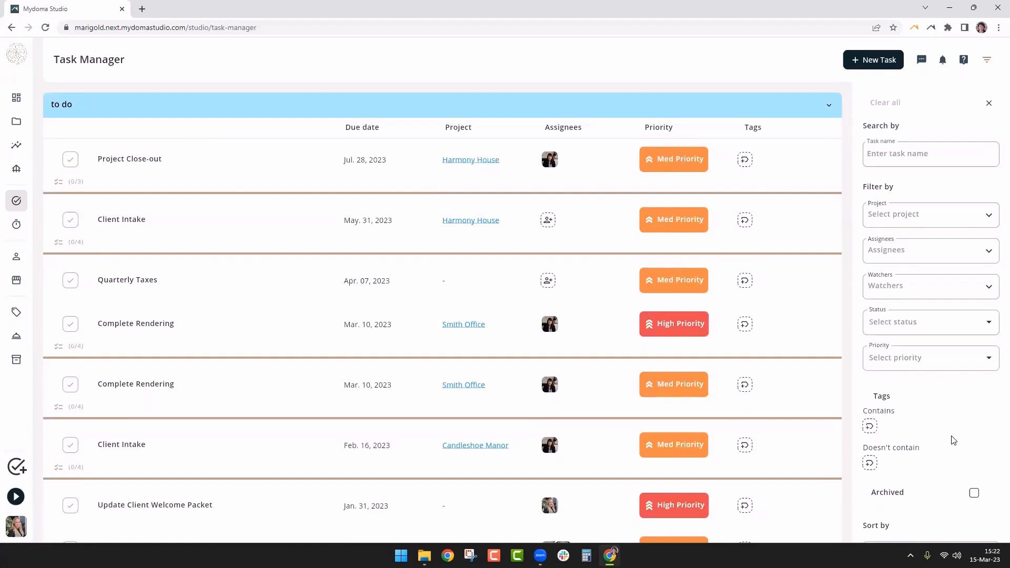
Step: Show the archived tasks, hide them again, and check the sort options without changing the sort order
{"action": "scroll", "coordinate": [955, 441], "scroll_direction": "down", "scroll_amount": 1}
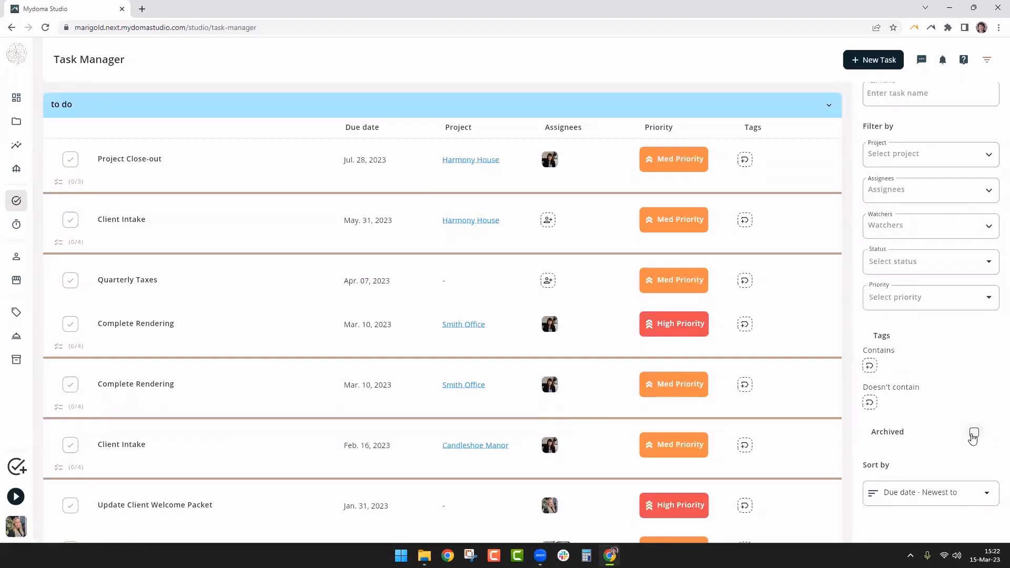
{"action": "left_click", "coordinate": [973, 434]}
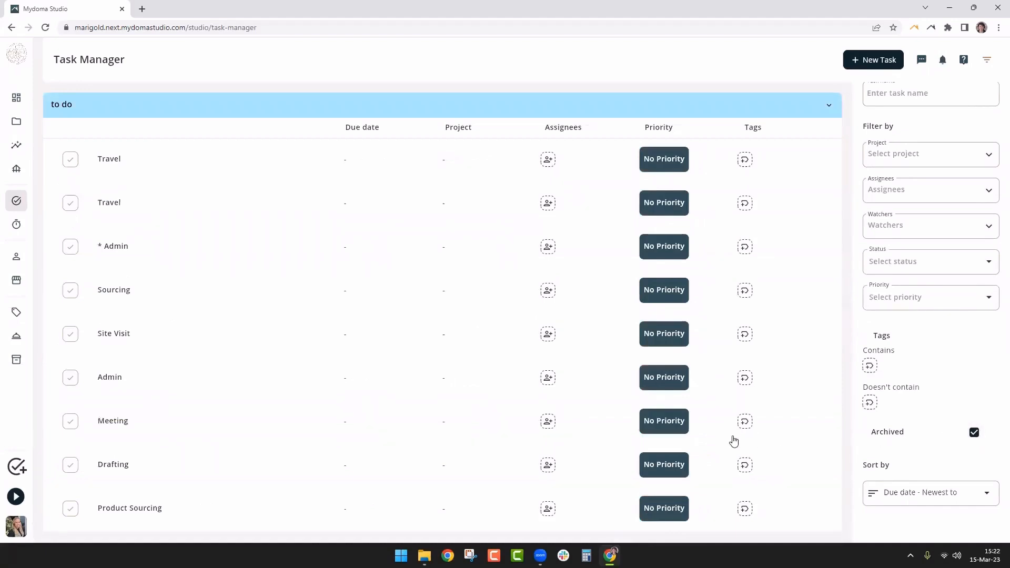
{"action": "left_click", "coordinate": [974, 433]}
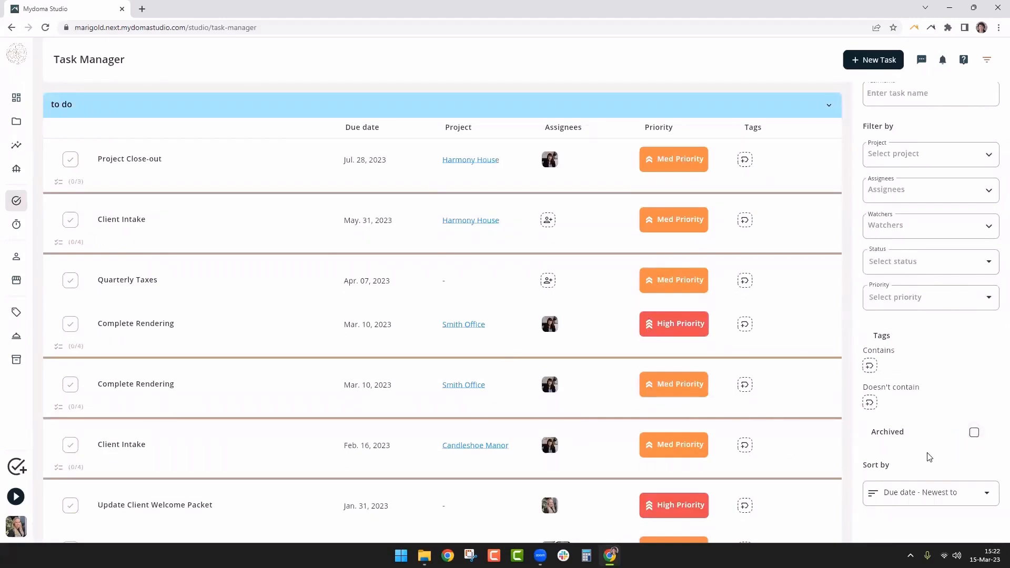
{"action": "left_click", "coordinate": [907, 493]}
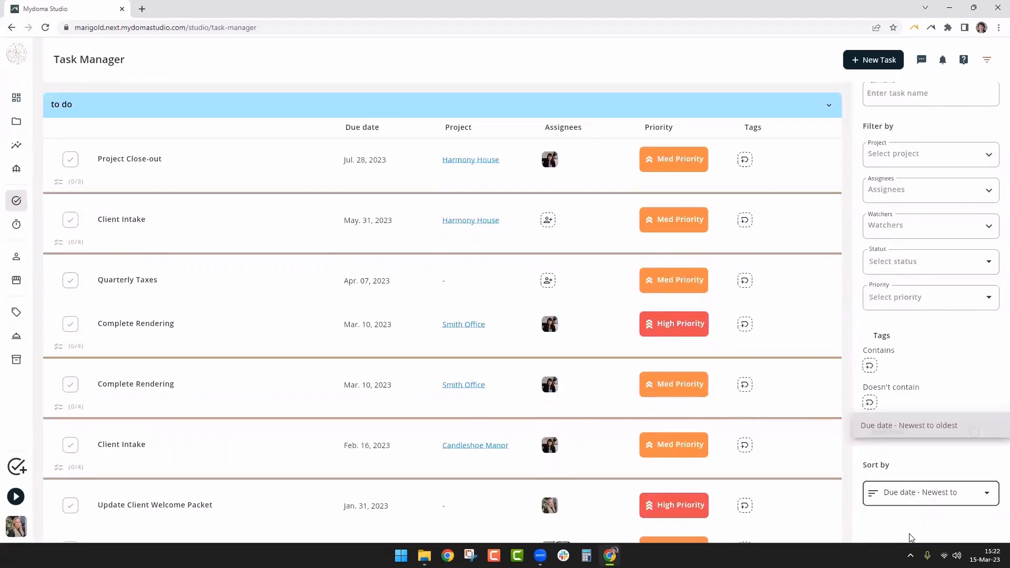
{"action": "left_click", "coordinate": [873, 537]}
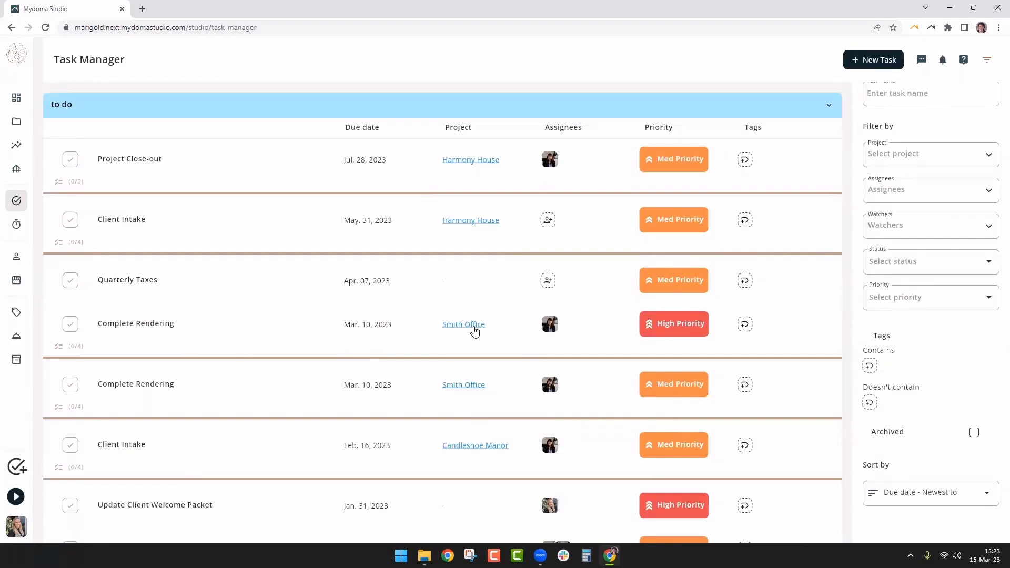
Step: Open the Asset Collection task from the to do list and view its name editor without renaming the task
{"action": "mouse_move", "coordinate": [550, 330]}
{"action": "scroll", "coordinate": [452, 351], "scroll_direction": "down", "scroll_amount": 4}
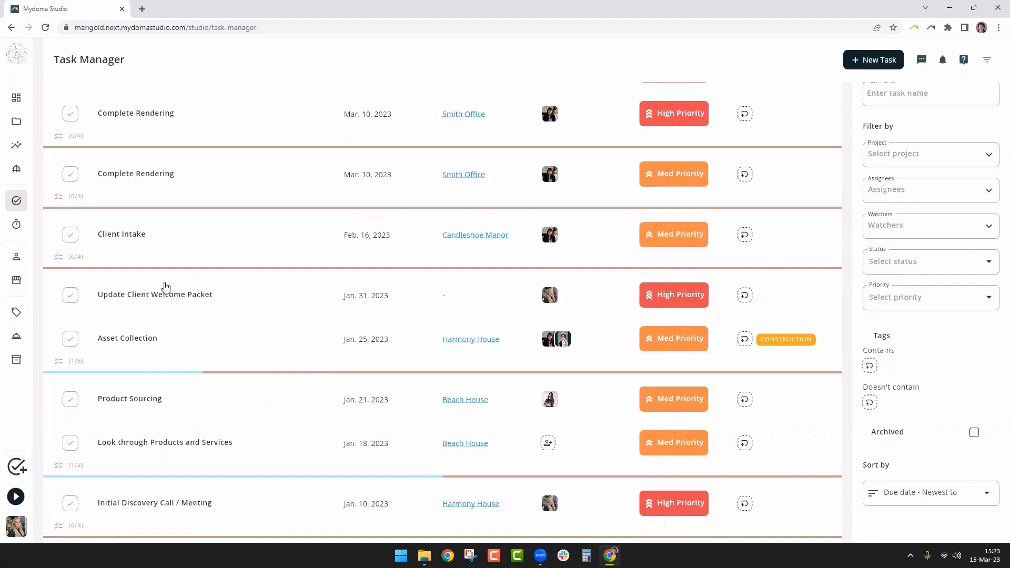
{"action": "left_click", "coordinate": [123, 341]}
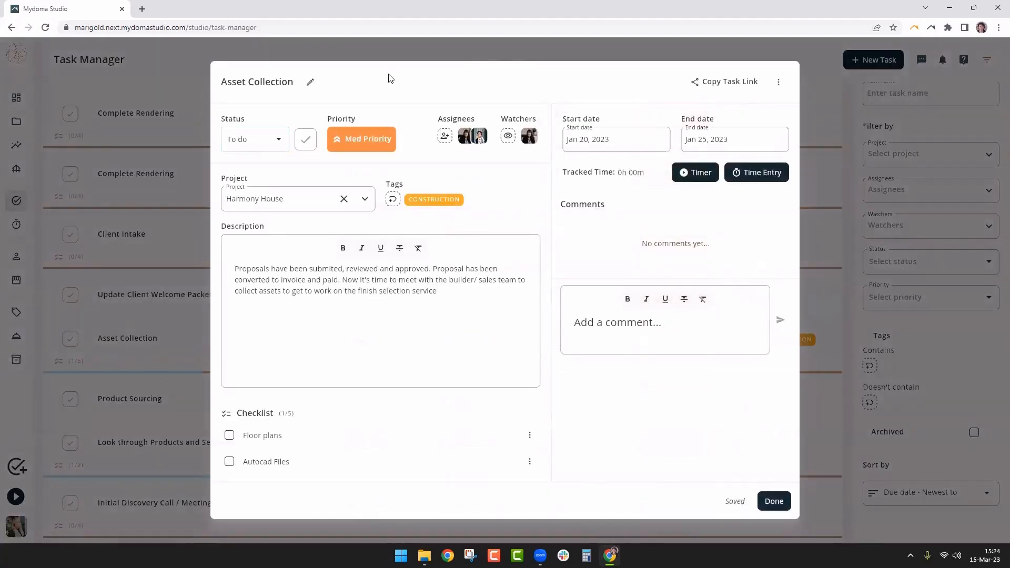
{"action": "left_click", "coordinate": [311, 82]}
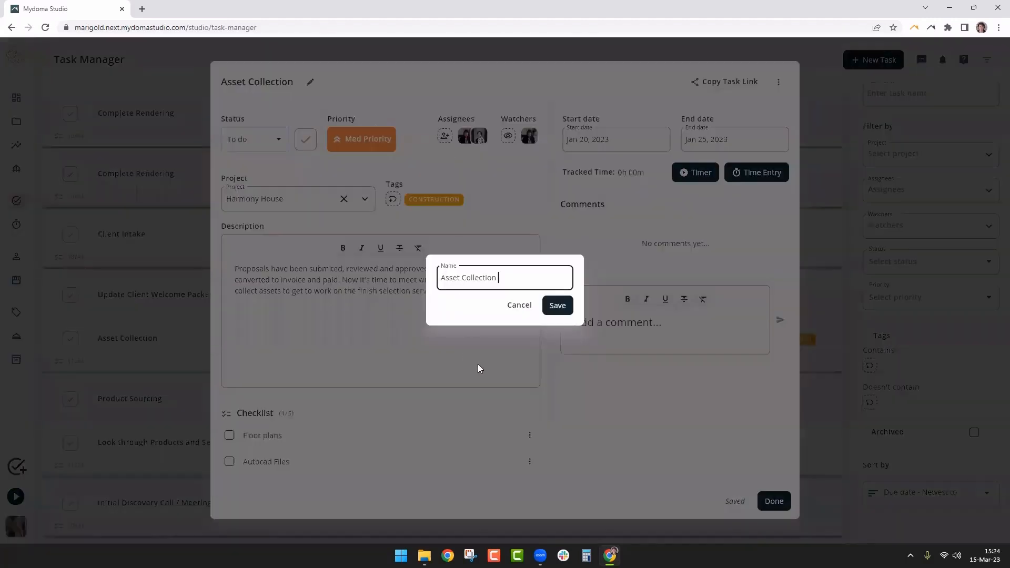
{"action": "left_click", "coordinate": [520, 304]}
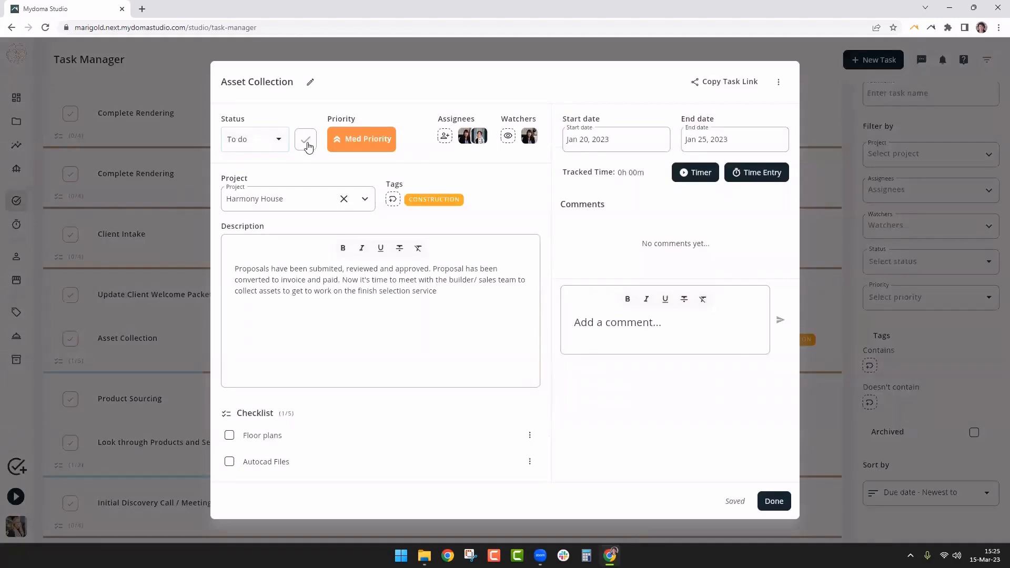
Step: Look through the status and priority options of the Asset Collection task without changing either
{"action": "left_click", "coordinate": [257, 152]}
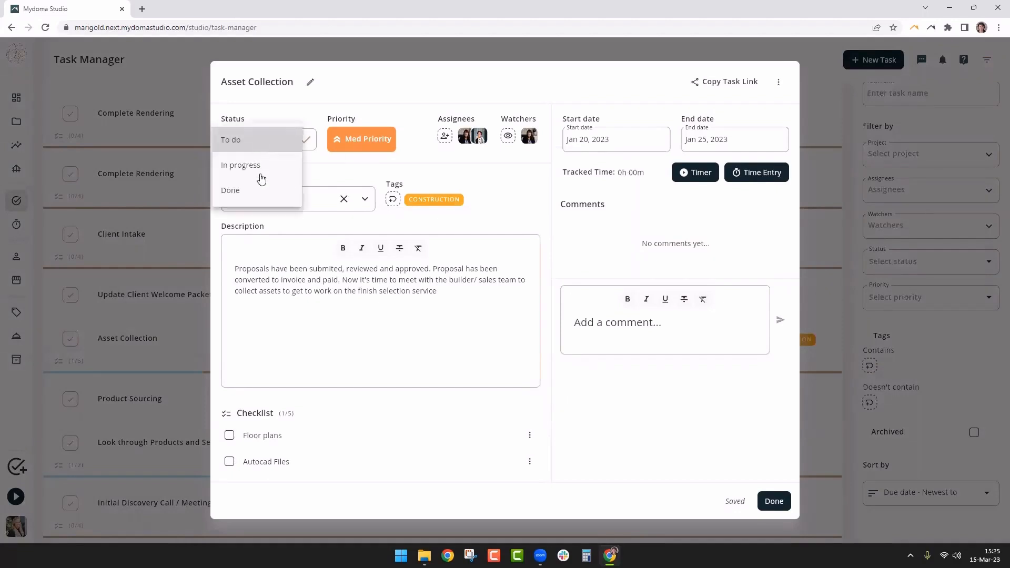
{"action": "left_click", "coordinate": [376, 94]}
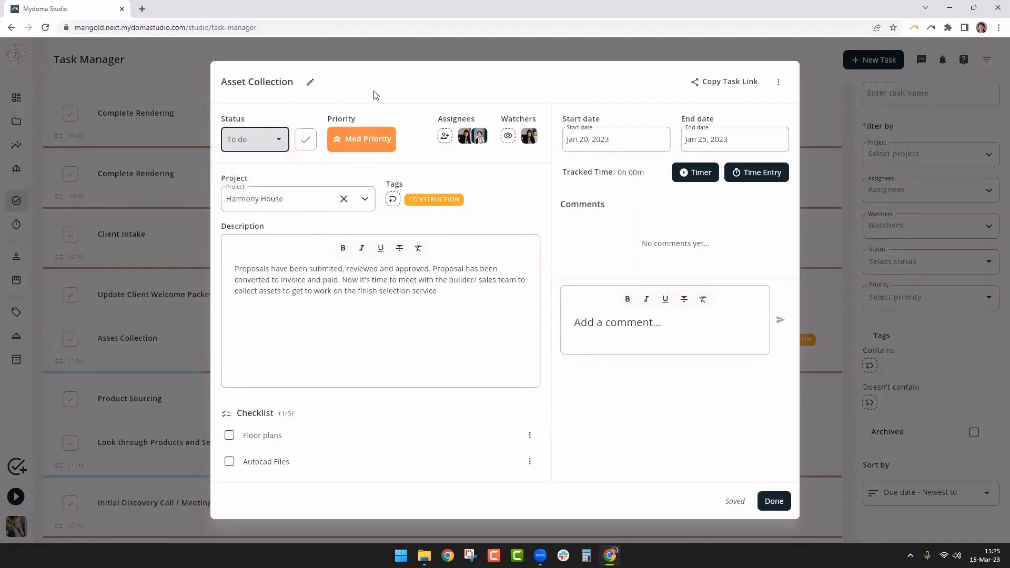
{"action": "left_click", "coordinate": [366, 141]}
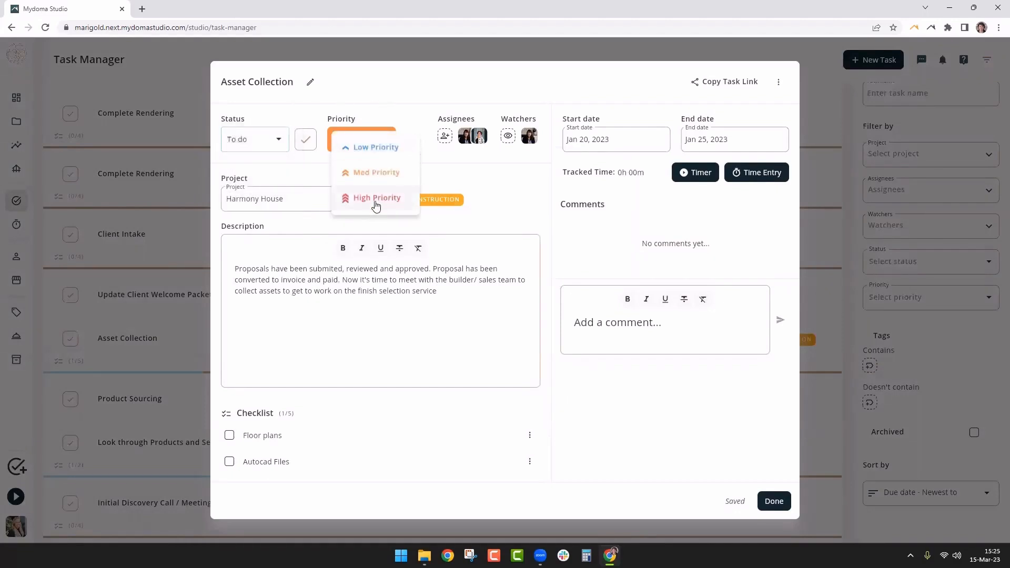
{"action": "left_click", "coordinate": [404, 87]}
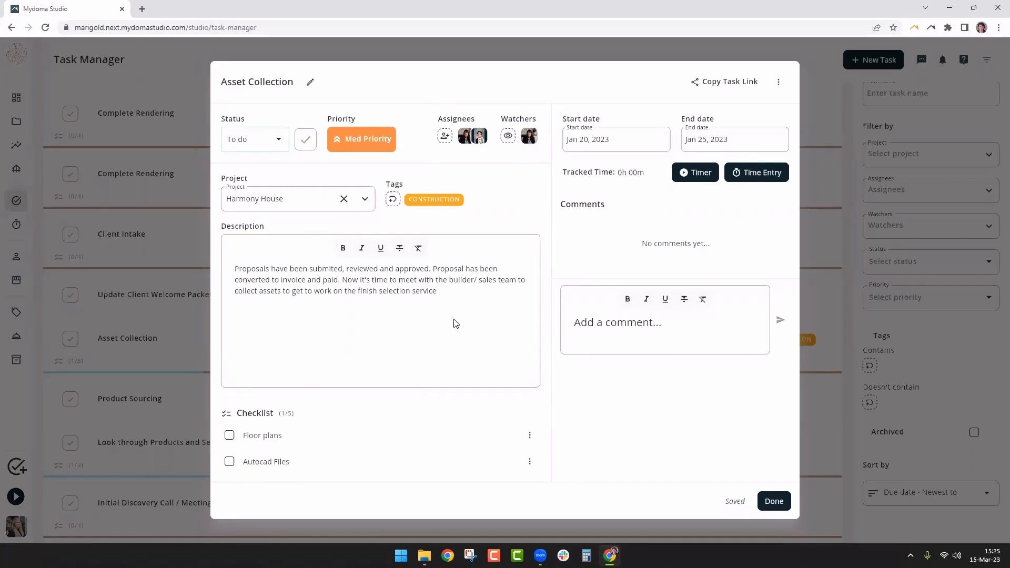
Step: Review the task's checklist and attachments, including the actions available for the checklist item "3D files of models"
{"action": "scroll", "coordinate": [353, 335], "scroll_direction": "down", "scroll_amount": 3}
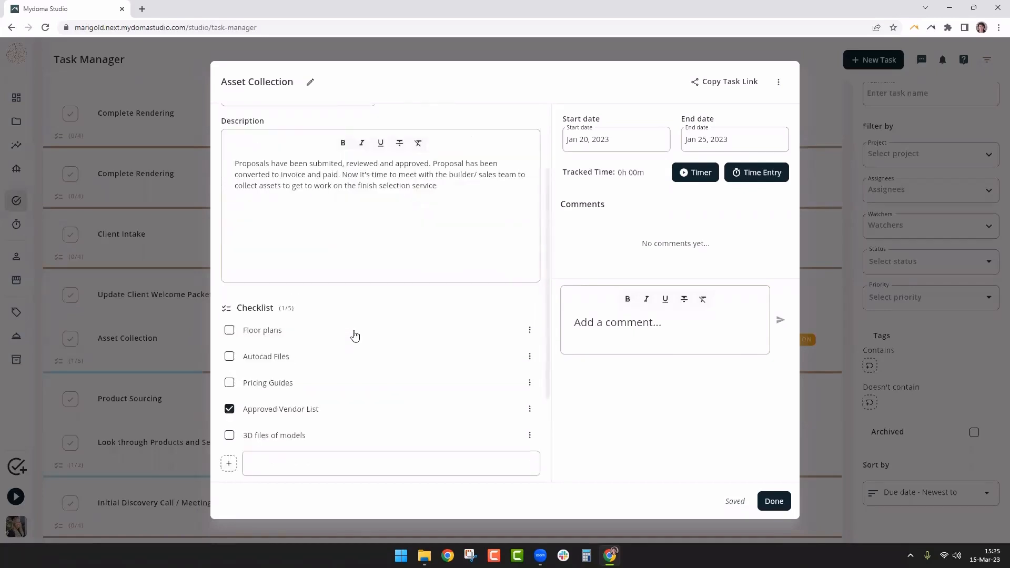
{"action": "scroll", "coordinate": [354, 334], "scroll_direction": "down", "scroll_amount": 1}
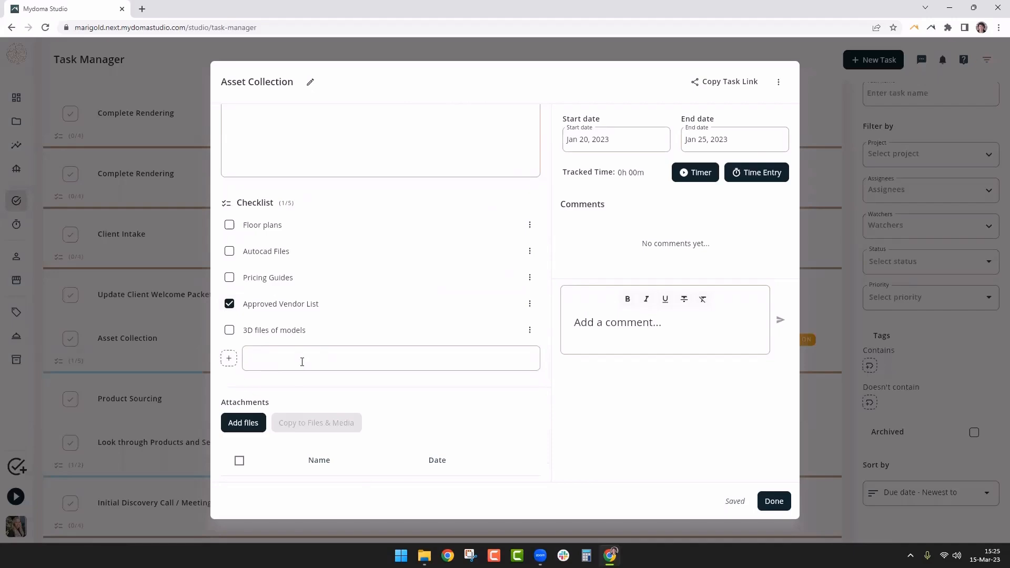
{"action": "left_click", "coordinate": [531, 328]}
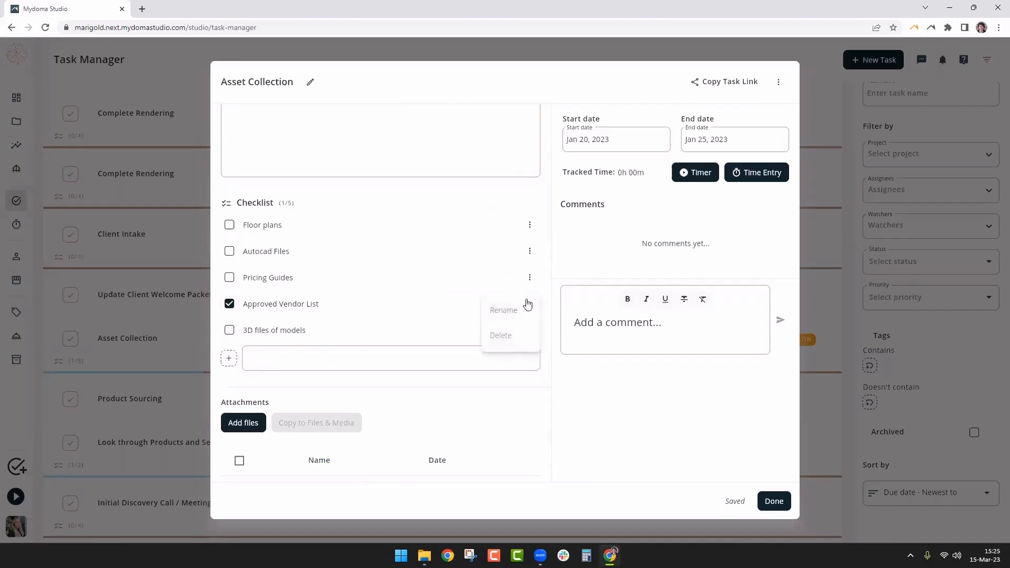
{"action": "left_click", "coordinate": [588, 400]}
{"action": "scroll", "coordinate": [408, 395], "scroll_direction": "down", "scroll_amount": 1}
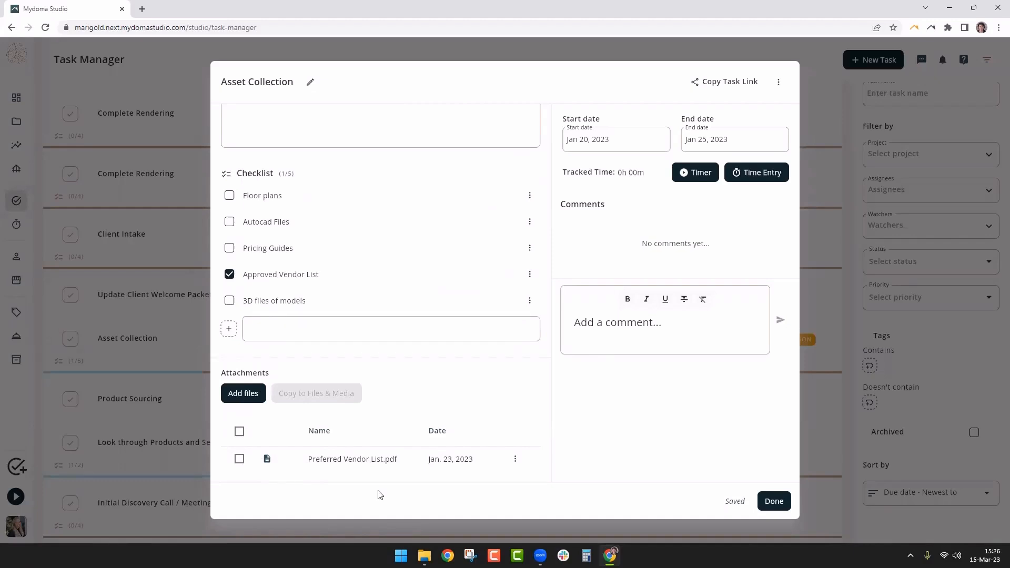
Step: Select the attachment Preferred Vendor List.pdf, start copying it to the Builder Assets folder in Files & Media, and cancel the copy
{"action": "left_click", "coordinate": [239, 460]}
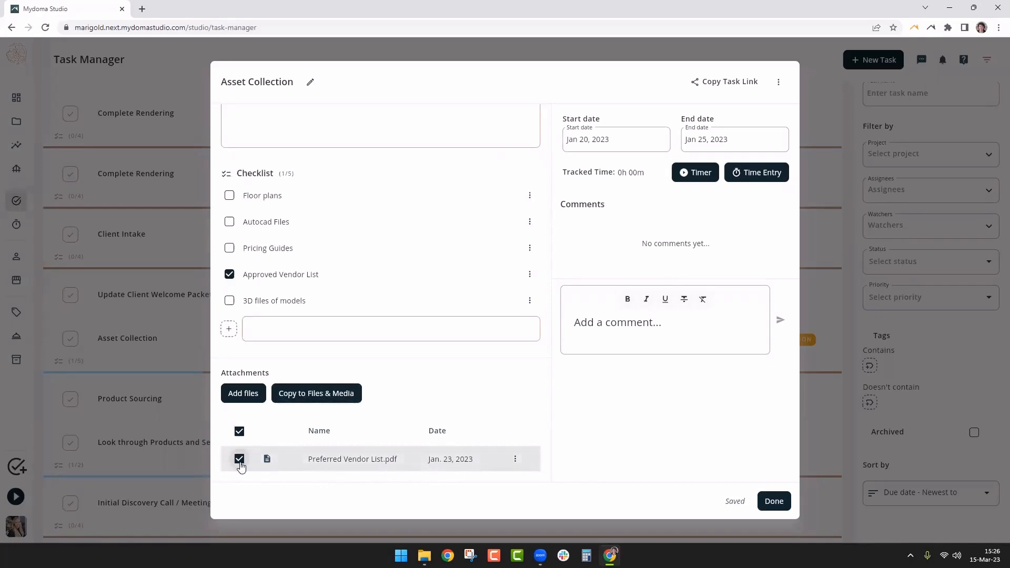
{"action": "left_click", "coordinate": [310, 400]}
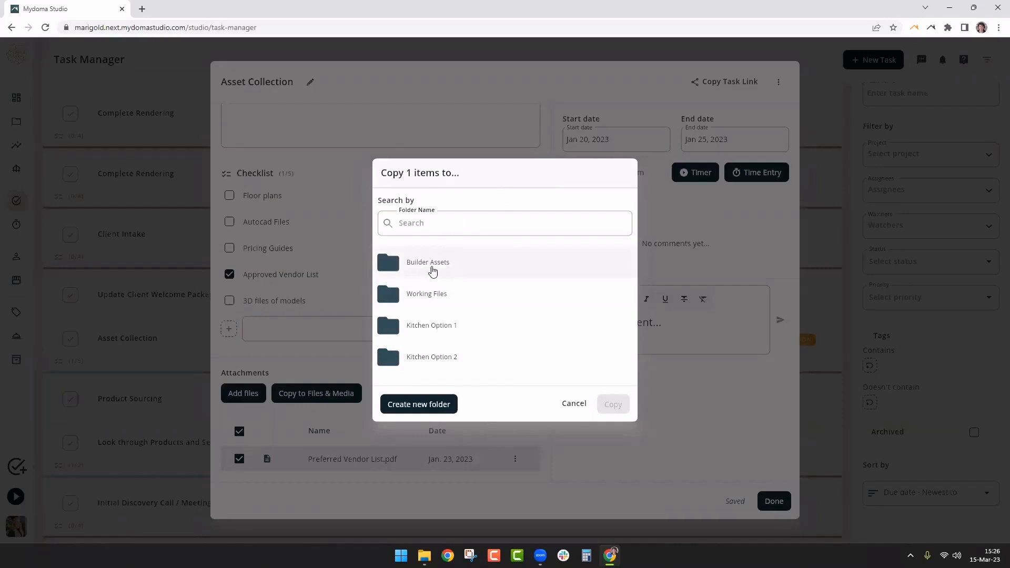
{"action": "left_click", "coordinate": [442, 271]}
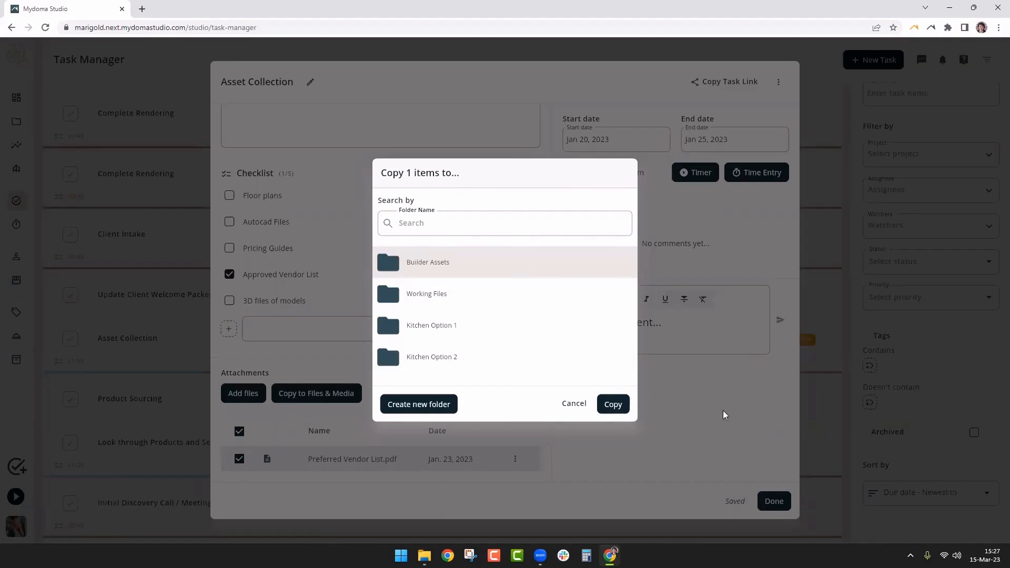
{"action": "left_click", "coordinate": [715, 423]}
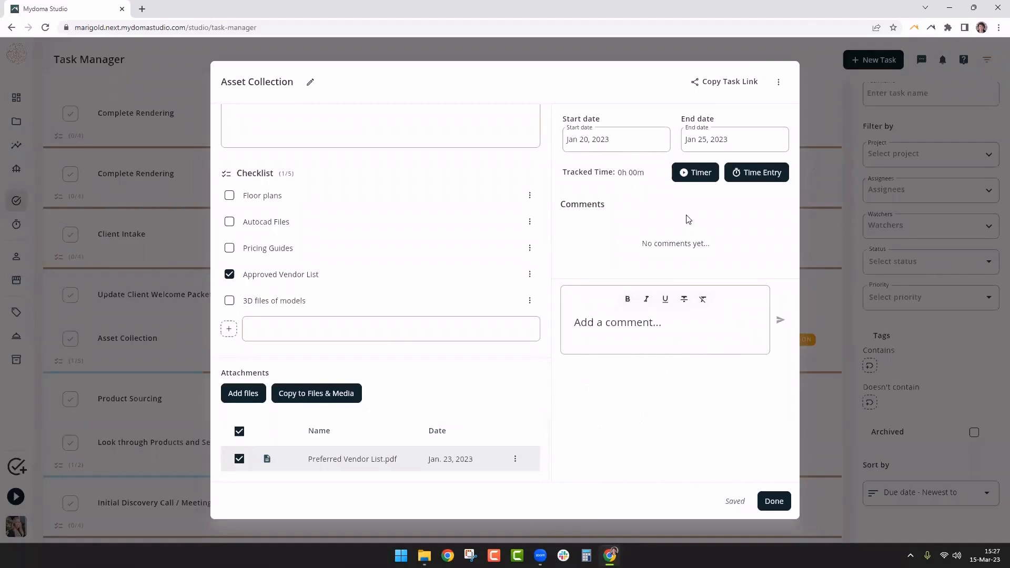
Step: View the task's timer and its list of services, and close it without starting the timer
{"action": "scroll", "coordinate": [507, 284], "scroll_direction": "up", "scroll_amount": 5}
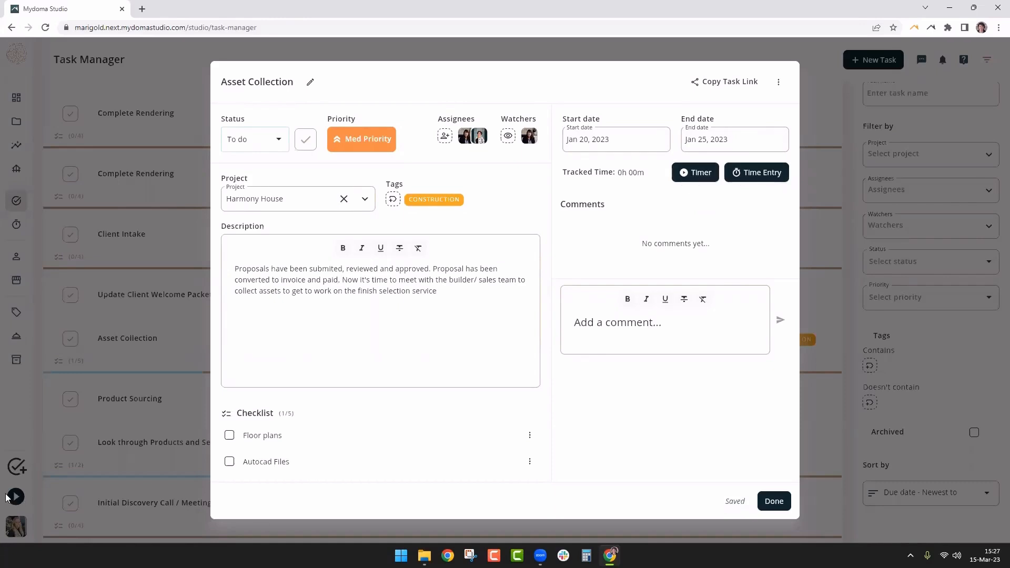
{"action": "left_click", "coordinate": [695, 172]}
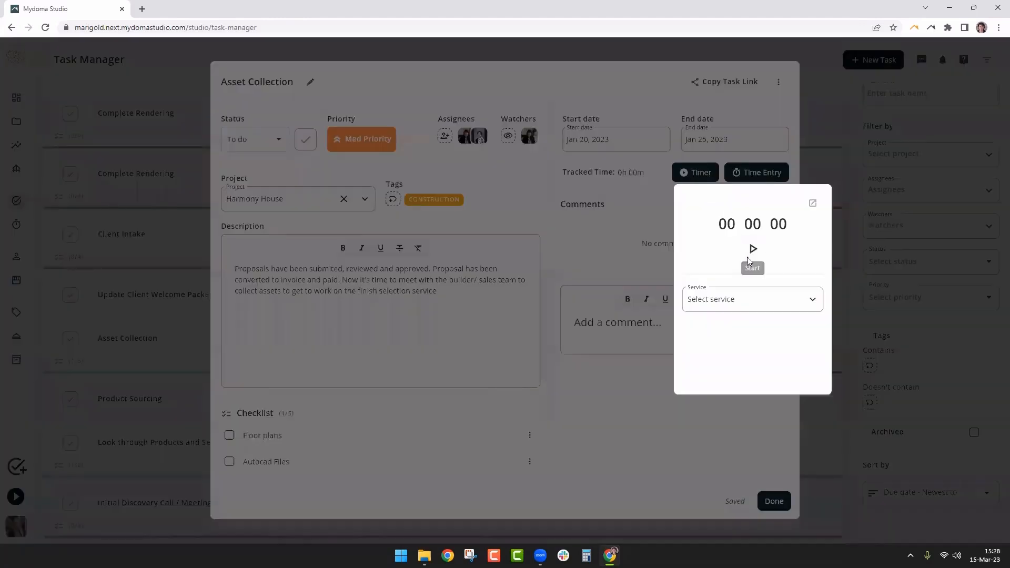
{"action": "left_click", "coordinate": [736, 299]}
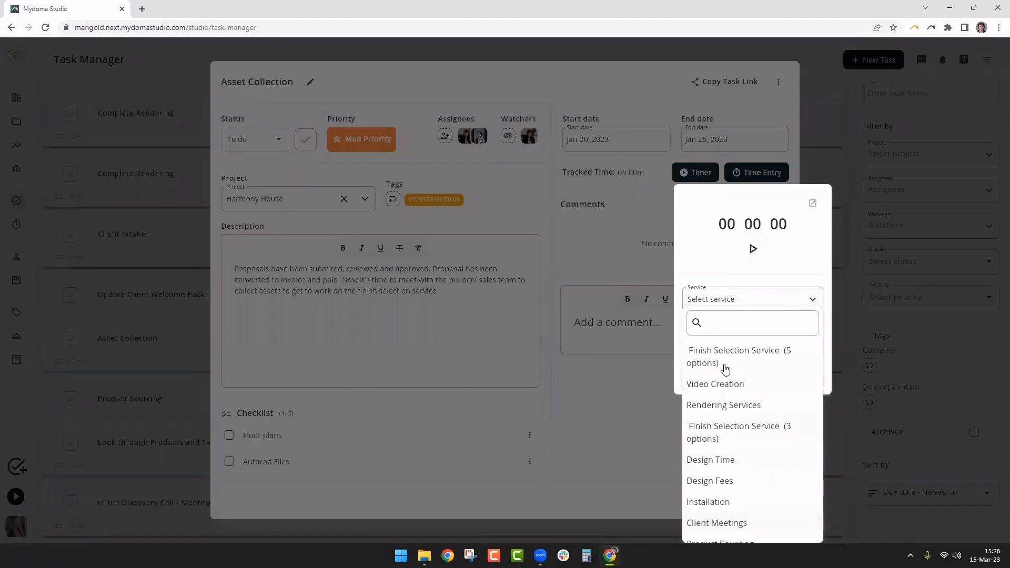
{"action": "left_click", "coordinate": [619, 232]}
{"action": "left_click", "coordinate": [619, 230]}
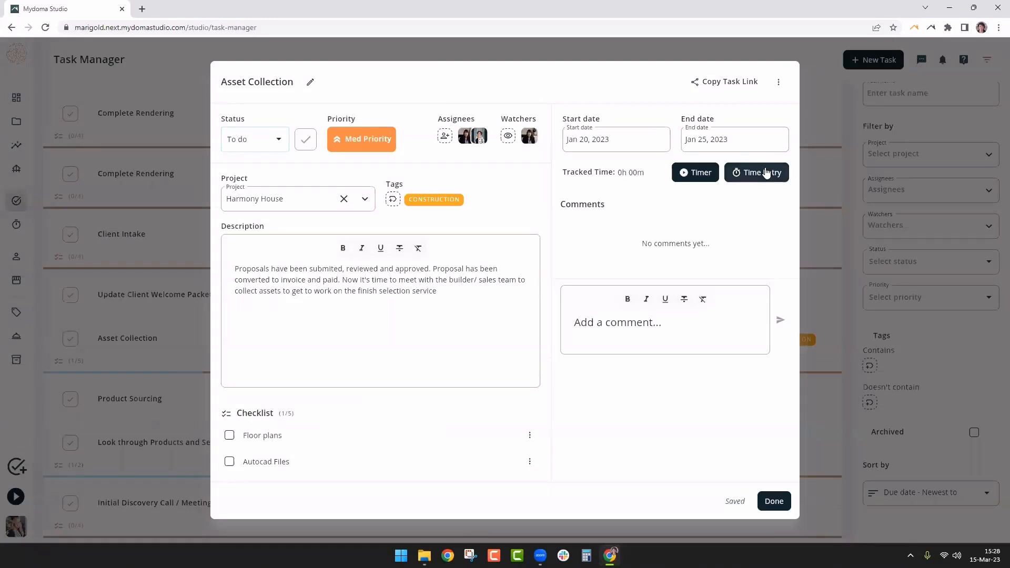
Step: Review the fields for creating a time entry on the task and cancel without saving an entry
{"action": "left_click", "coordinate": [765, 173]}
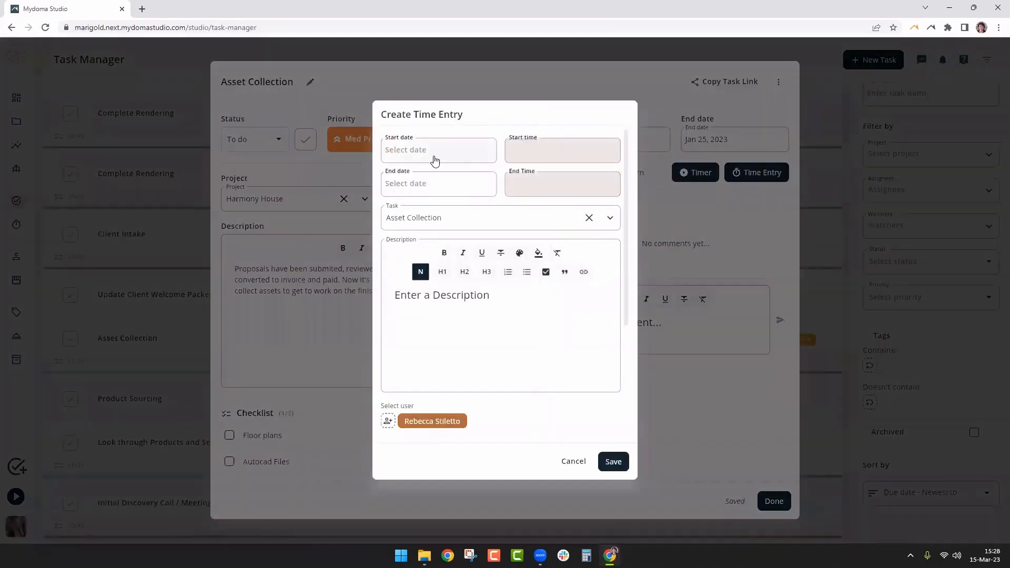
{"action": "scroll", "coordinate": [537, 319], "scroll_direction": "down", "scroll_amount": 3}
{"action": "scroll", "coordinate": [537, 319], "scroll_direction": "down", "scroll_amount": 1}
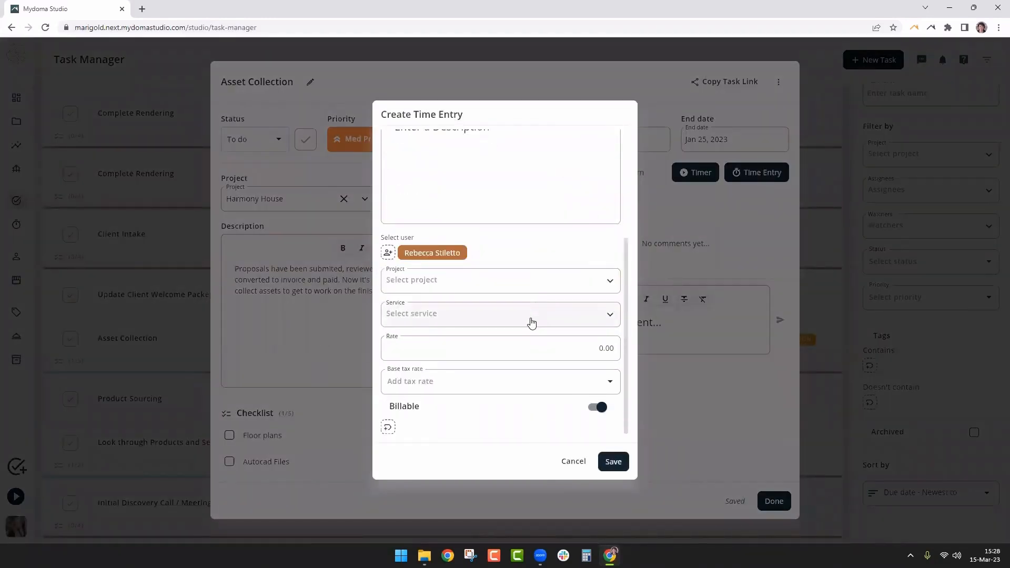
{"action": "left_click", "coordinate": [572, 462]}
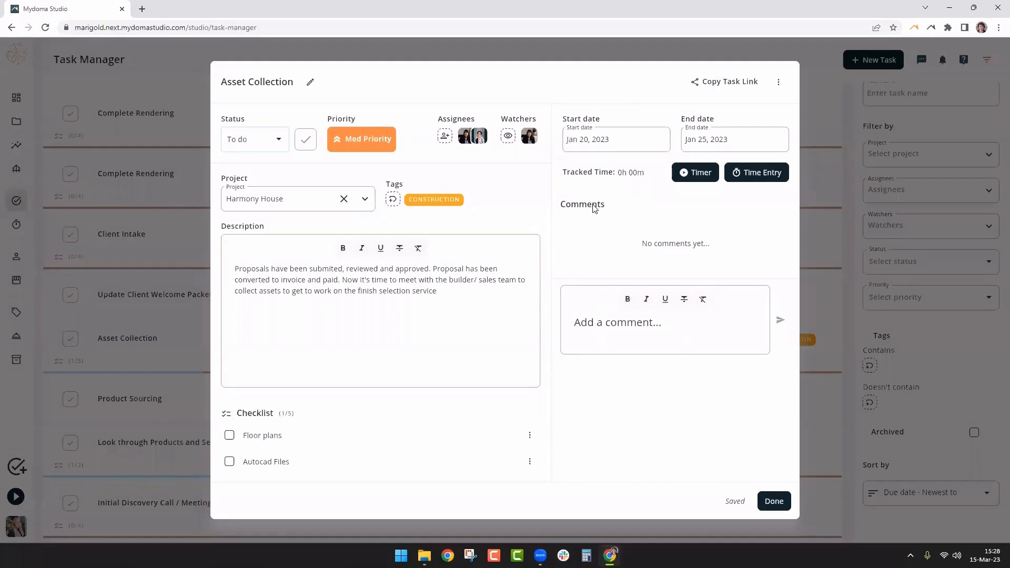
Step: Visit the task's comment box without writing a comment and close the Asset Collection task
{"action": "left_click", "coordinate": [622, 326]}
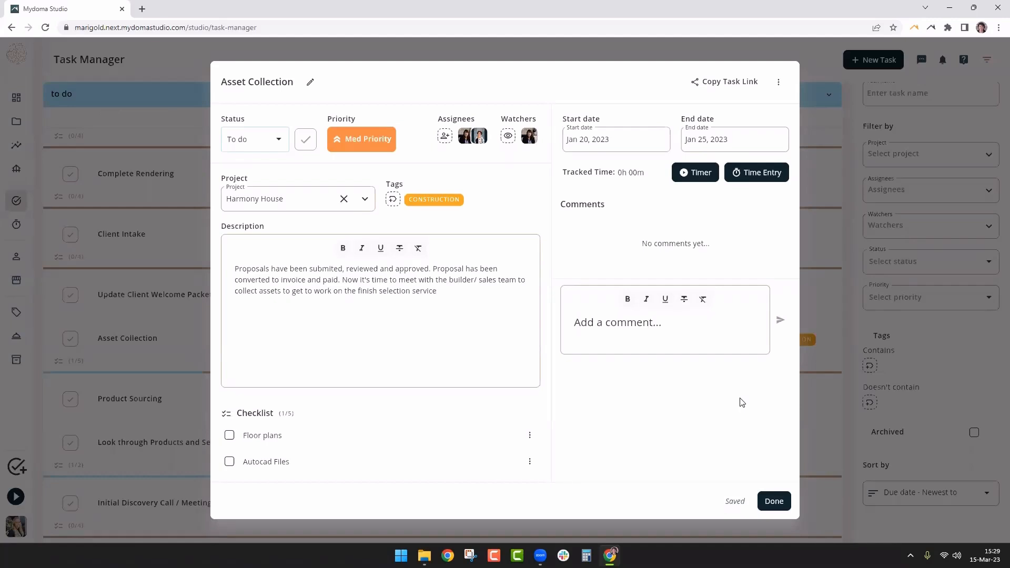
{"action": "left_click", "coordinate": [769, 504]}
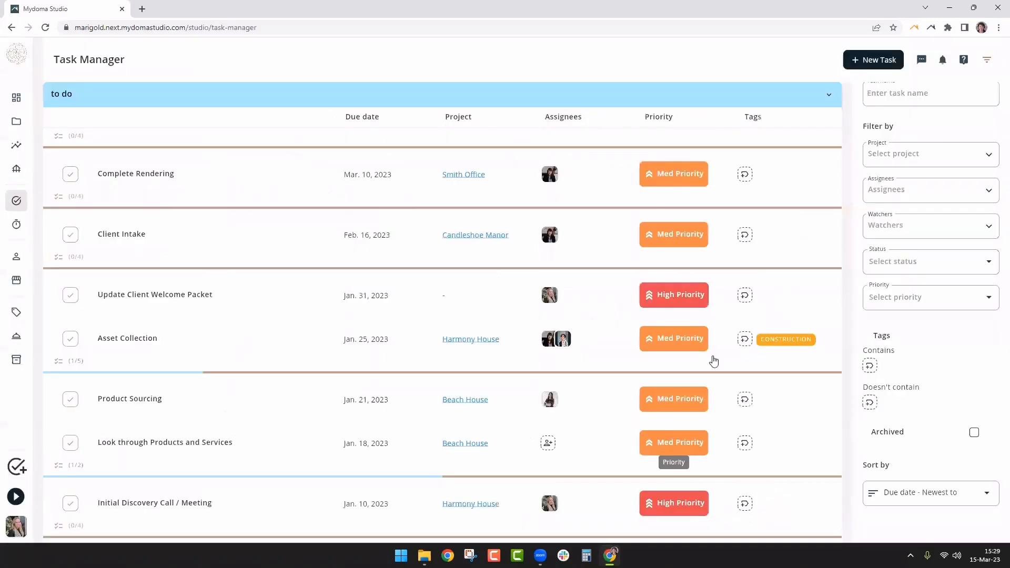
Step: View the resource center with its how-to tours, close it, and open the studio menu that lists the help guides
{"action": "left_click", "coordinate": [963, 61]}
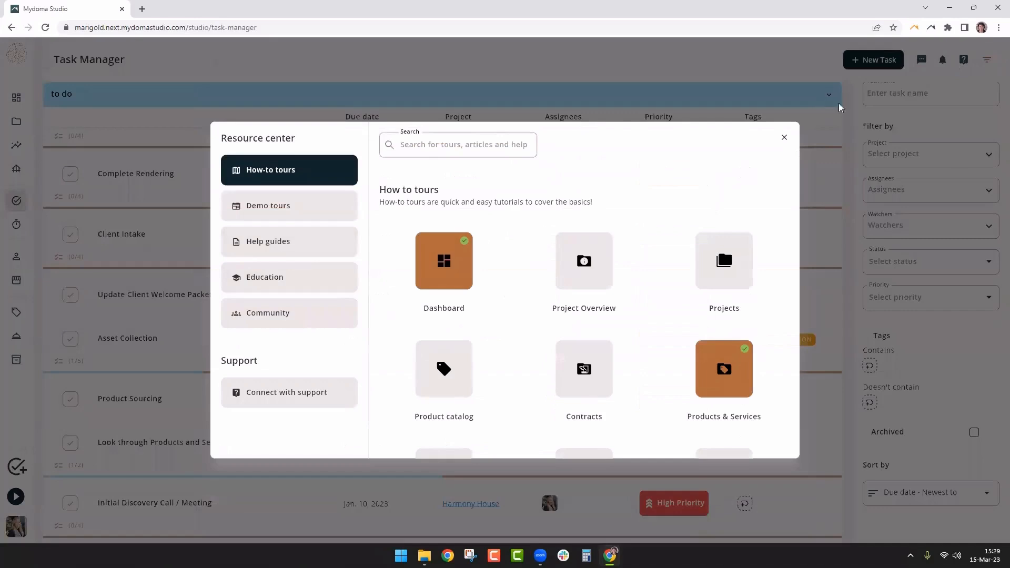
{"action": "left_click", "coordinate": [783, 138]}
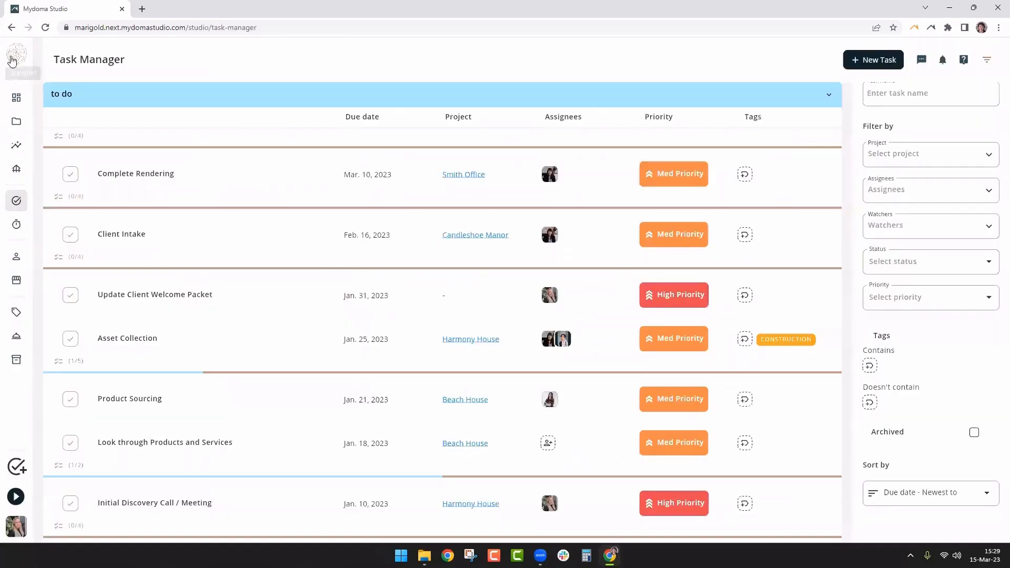
{"action": "left_click", "coordinate": [11, 59]}
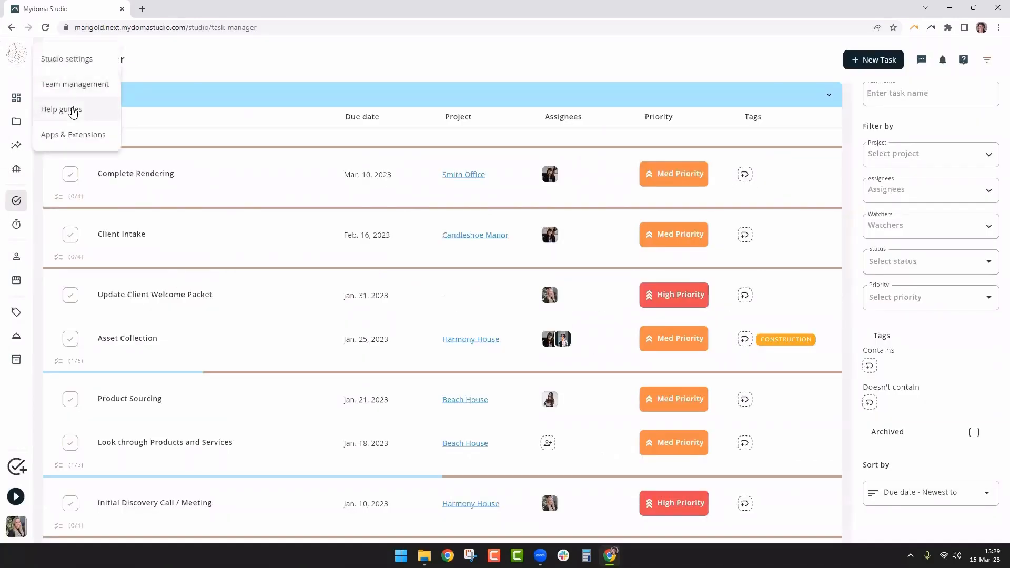